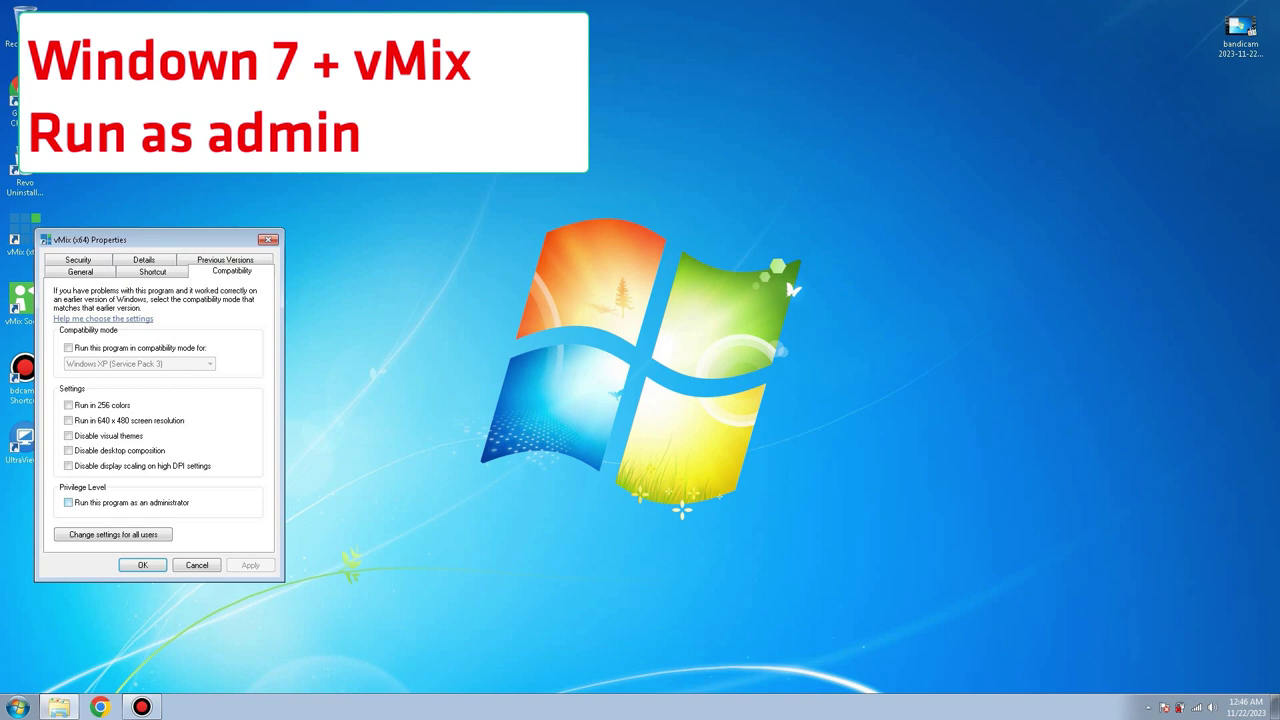
Set the vMix (x64) shortcut to run as an administrator, apply the change, and launch vMix
{"action": "left_click", "coordinate": [68, 502]}
{"action": "left_click", "coordinate": [250, 565]}
{"action": "left_click", "coordinate": [143, 565]}
{"action": "double_click", "coordinate": [25, 235]}
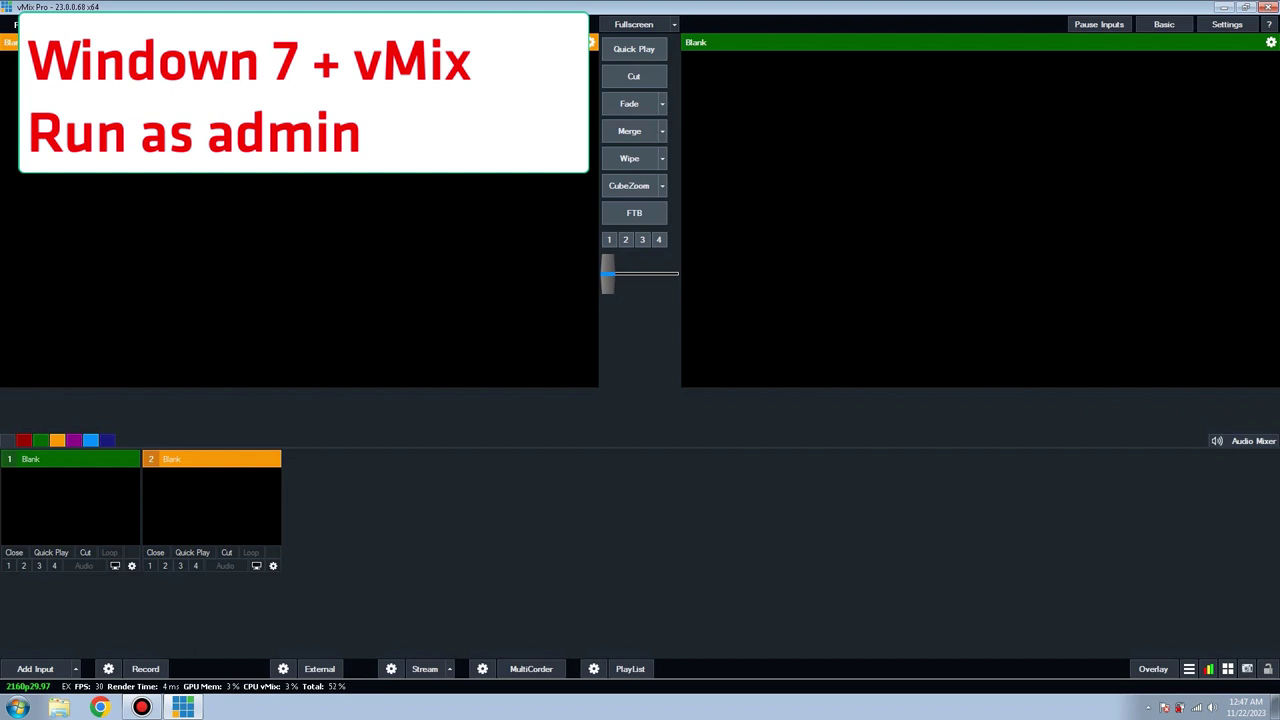
From the media folder on DATA (D:), bring the image Screen Shot 2023-11-22 at 11.45.02 straight into vMix as an input
{"action": "left_click", "coordinate": [59, 707]}
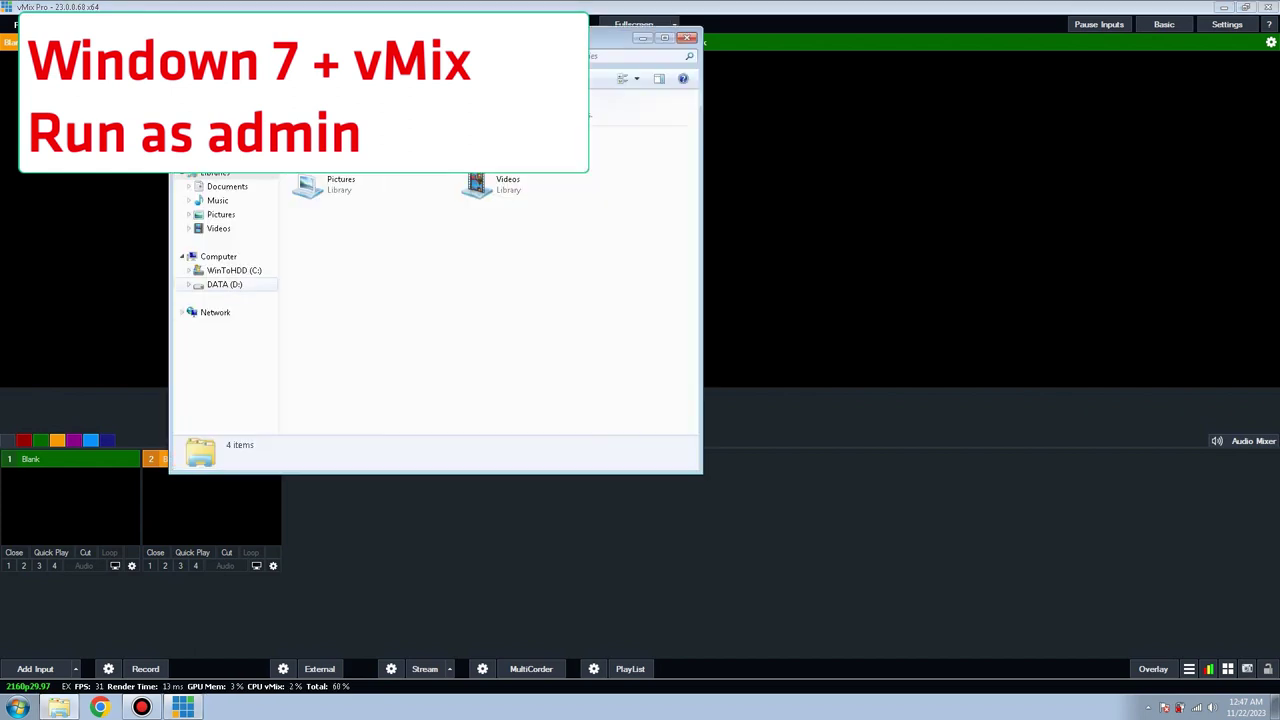
{"action": "left_click", "coordinate": [225, 285]}
{"action": "double_click", "coordinate": [486, 229]}
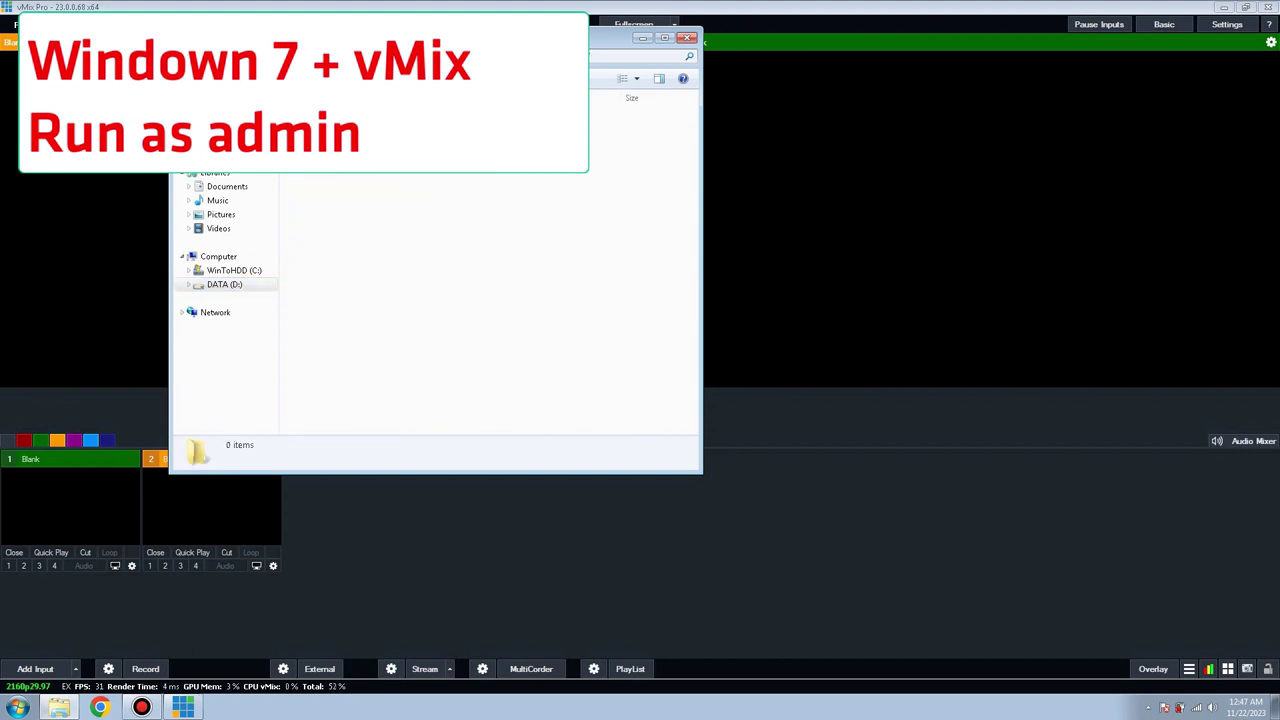
{"action": "left_click_drag", "start_coordinate": [486, 229], "coordinate": [560, 560]}
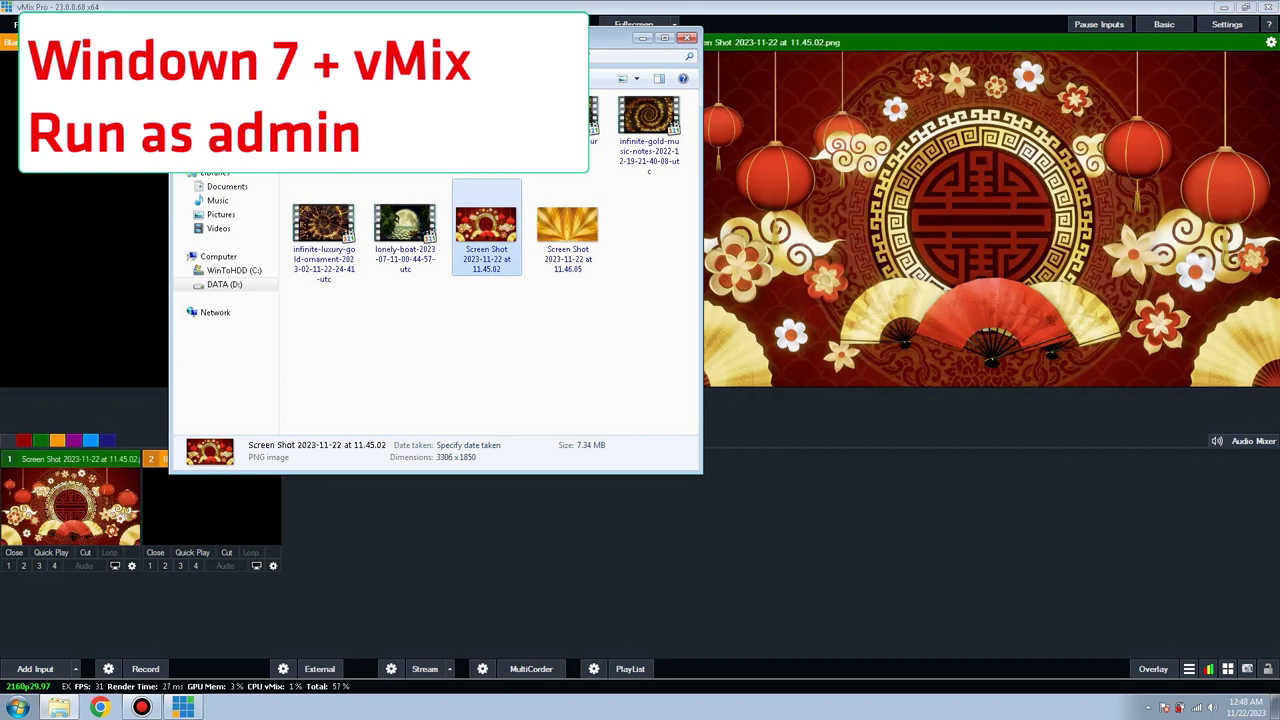
Add the 4.4 Mưa Lệ and infinite-gold-music-notes videos from the folder as inputs, and Quick Play the gold music notes video
{"action": "left_click_drag", "start_coordinate": [323, 120], "coordinate": [445, 545]}
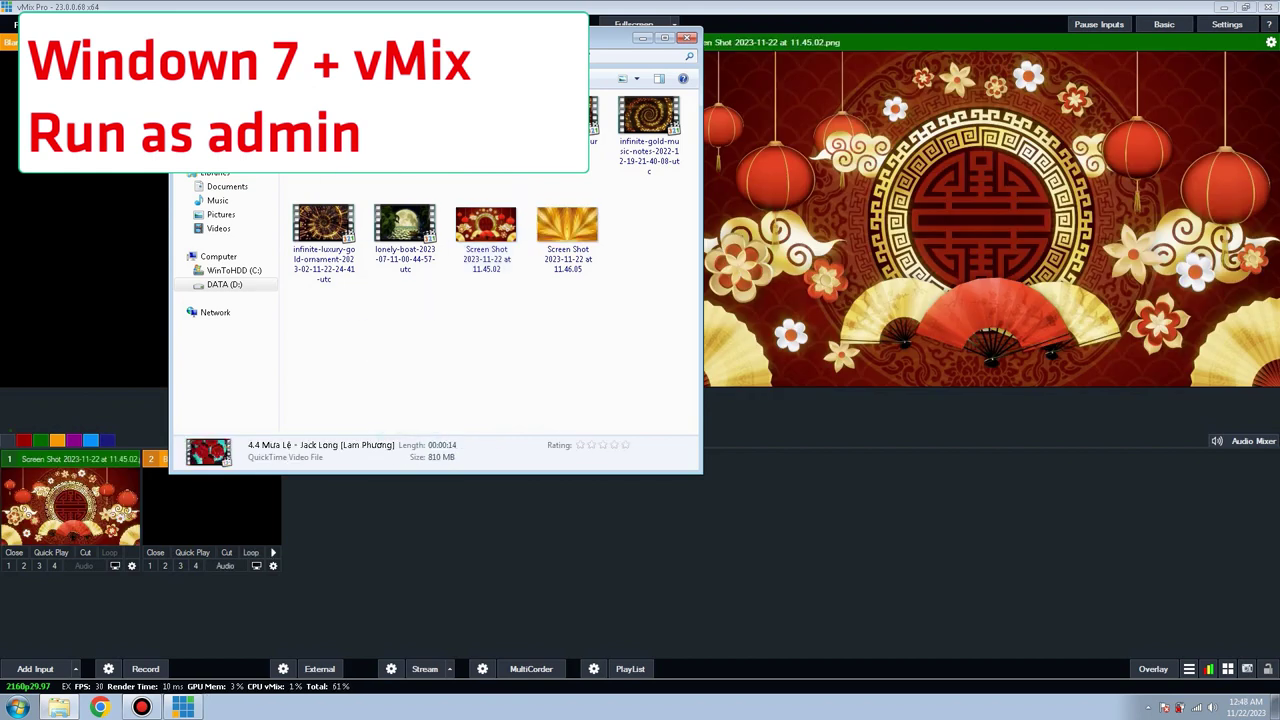
{"action": "left_click_drag", "start_coordinate": [649, 120], "coordinate": [565, 555]}
{"action": "left_click", "coordinate": [642, 38]}
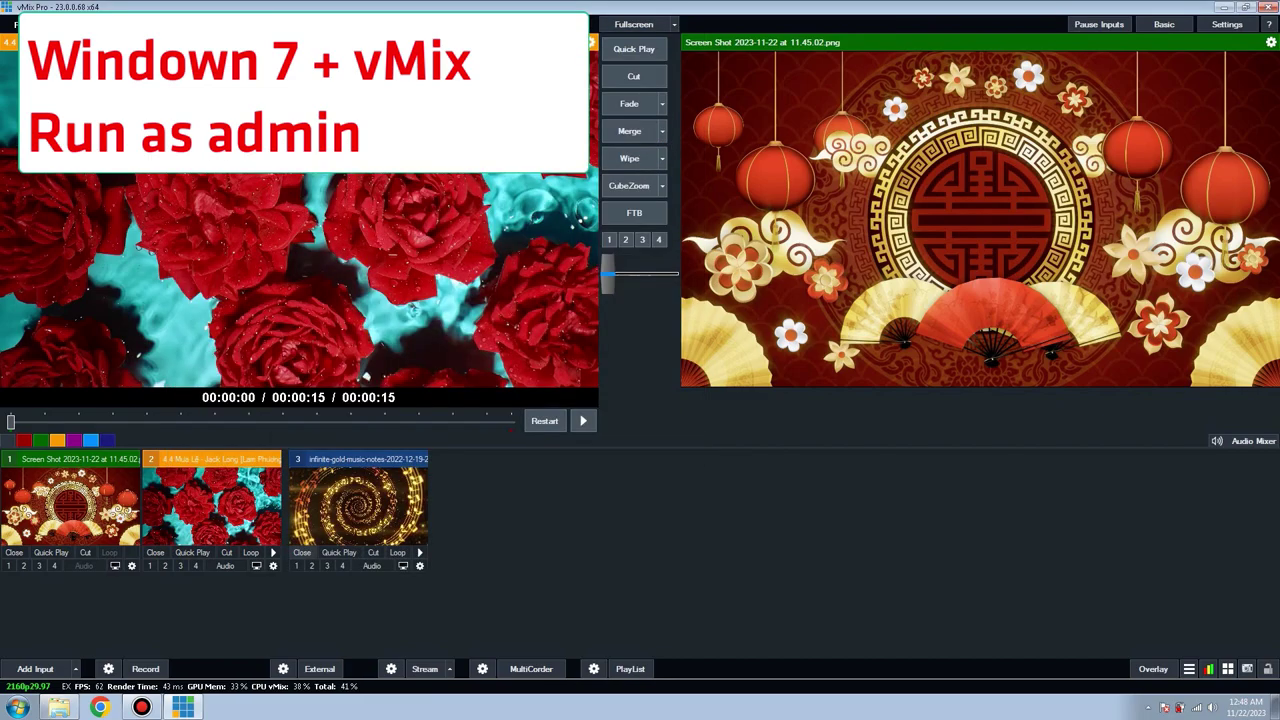
{"action": "left_click", "coordinate": [339, 552]}
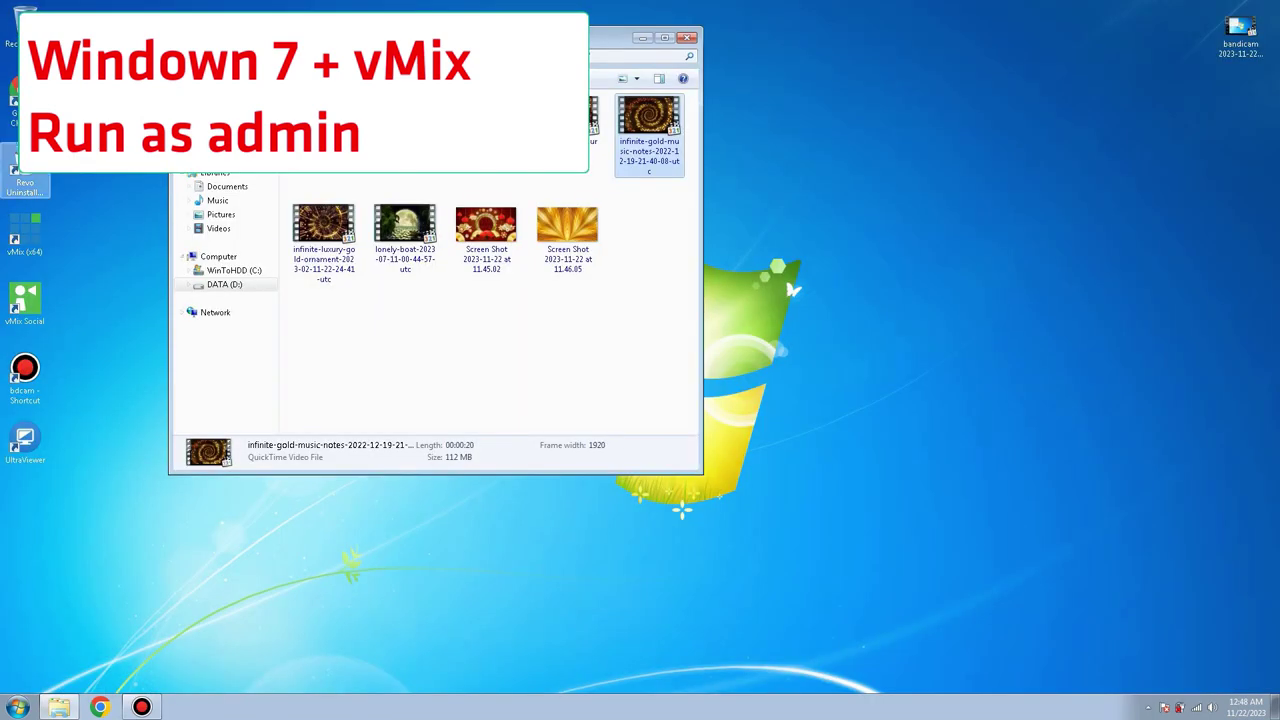
Close the media folder window and show the compatibility settings of the vMix (x64) desktop shortcut
{"action": "left_click", "coordinate": [25, 232]}
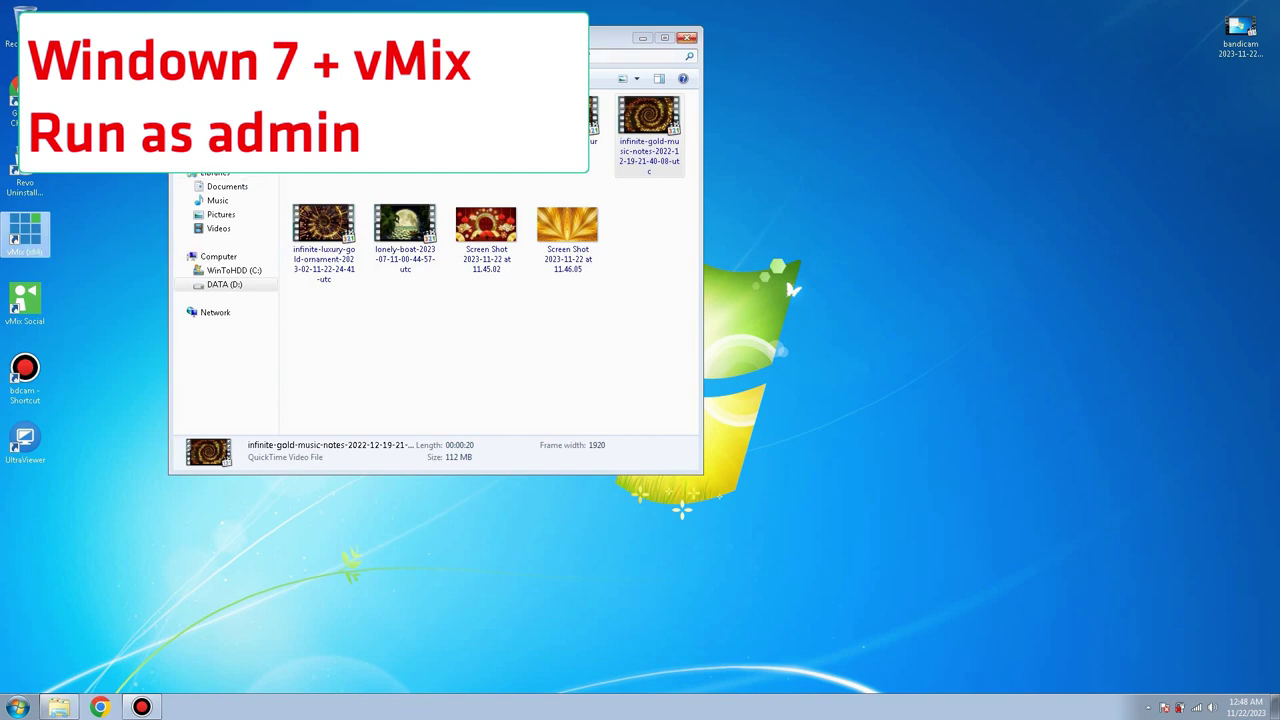
{"action": "left_click", "coordinate": [687, 38]}
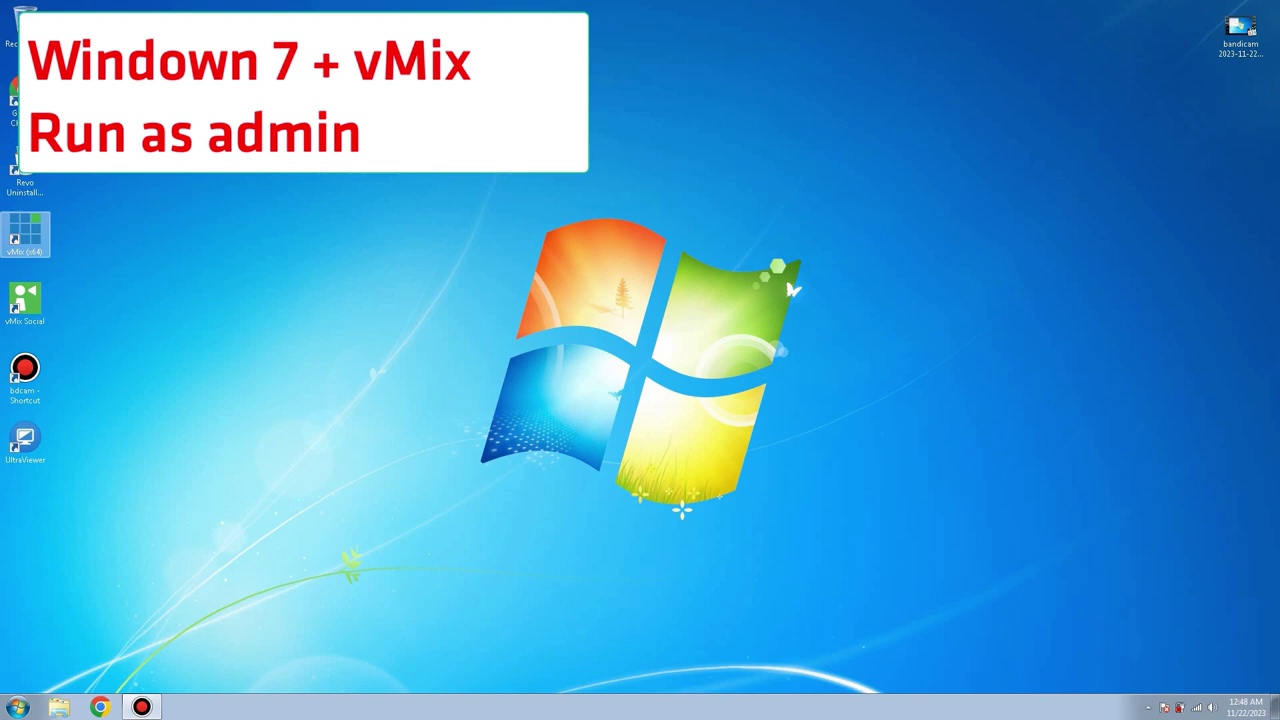
{"action": "right_click", "coordinate": [28, 238]}
{"action": "left_click", "coordinate": [60, 551]}
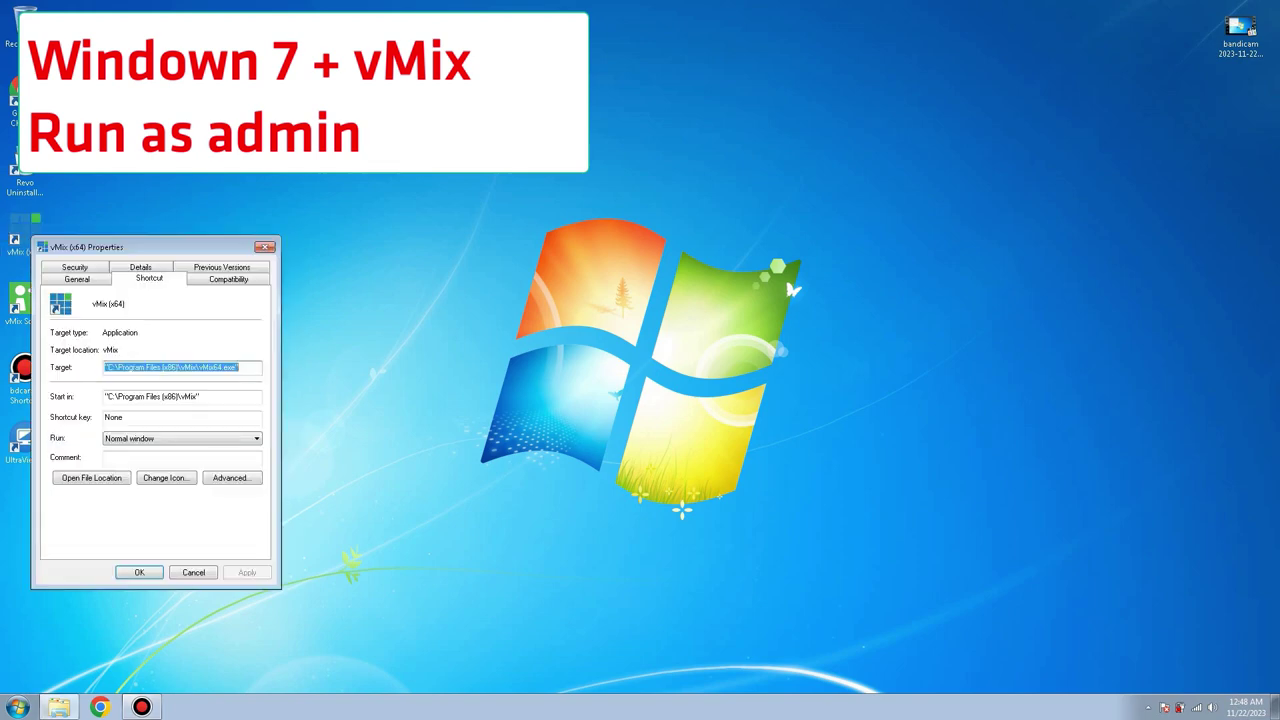
{"action": "left_click", "coordinate": [228, 279]}
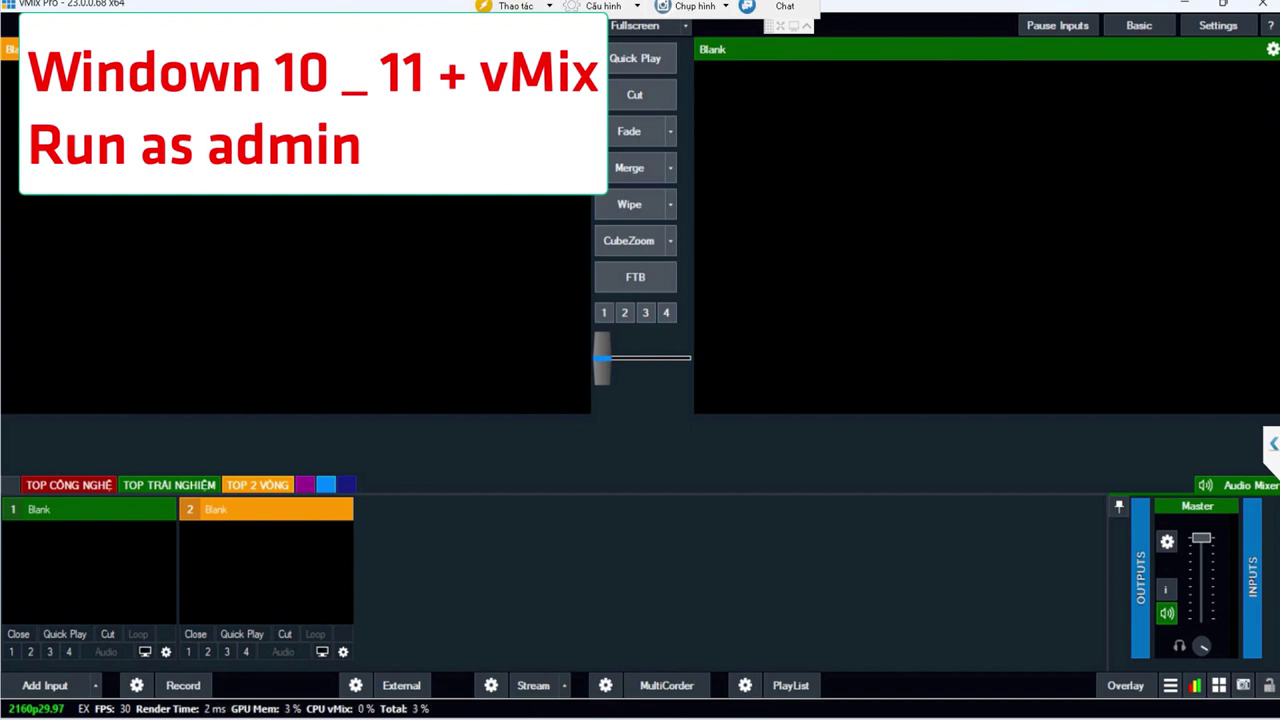
Show the Desktop folder in a File Explorer window over vMix
{"action": "key", "text": "super+e"}
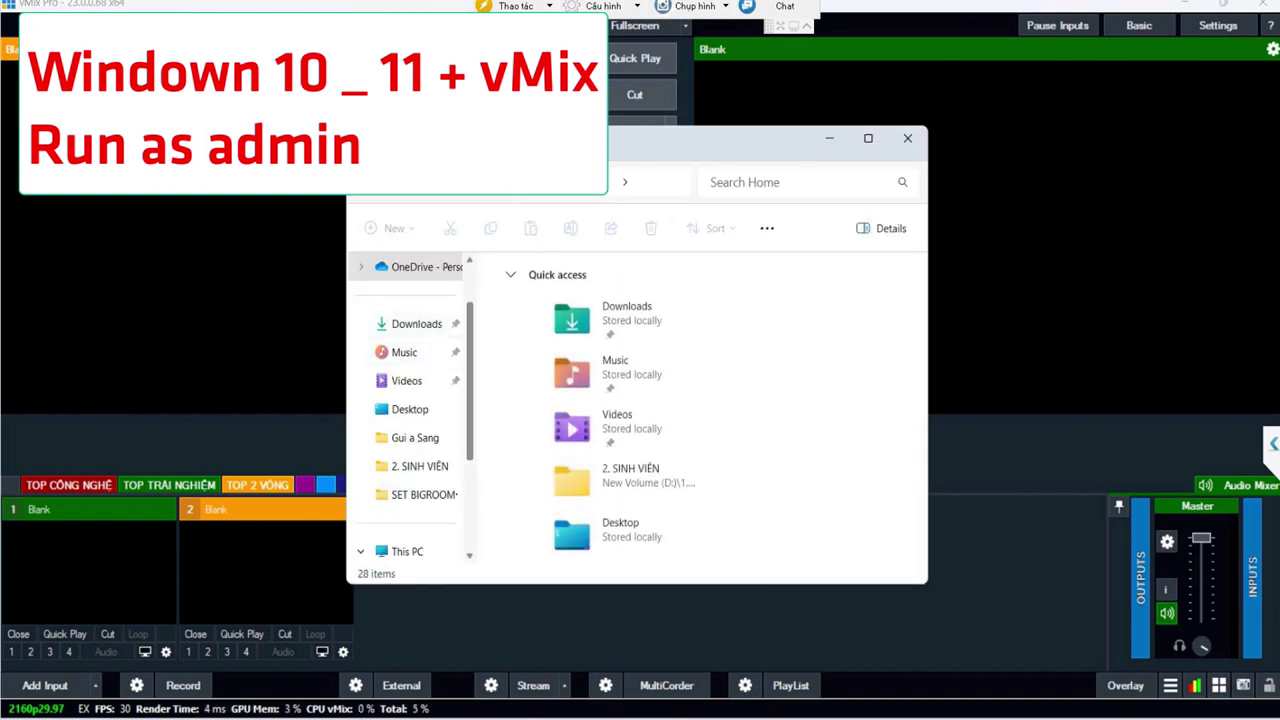
{"action": "scroll", "coordinate": [410, 410], "scroll_direction": "down", "scroll_amount": 1}
{"action": "left_click", "coordinate": [409, 409]}
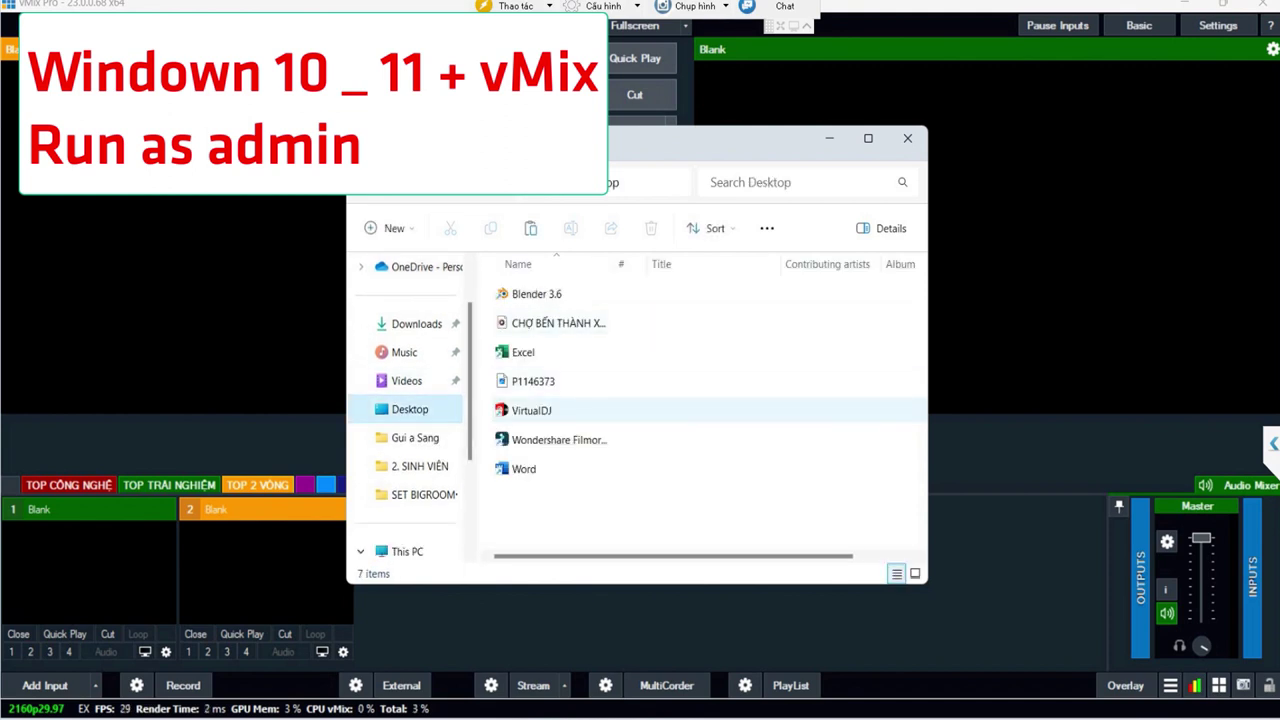
{"action": "scroll", "coordinate": [690, 410], "scroll_direction": "right", "scroll_amount": 2}
{"action": "scroll", "coordinate": [700, 410], "scroll_direction": "left", "scroll_amount": 2}
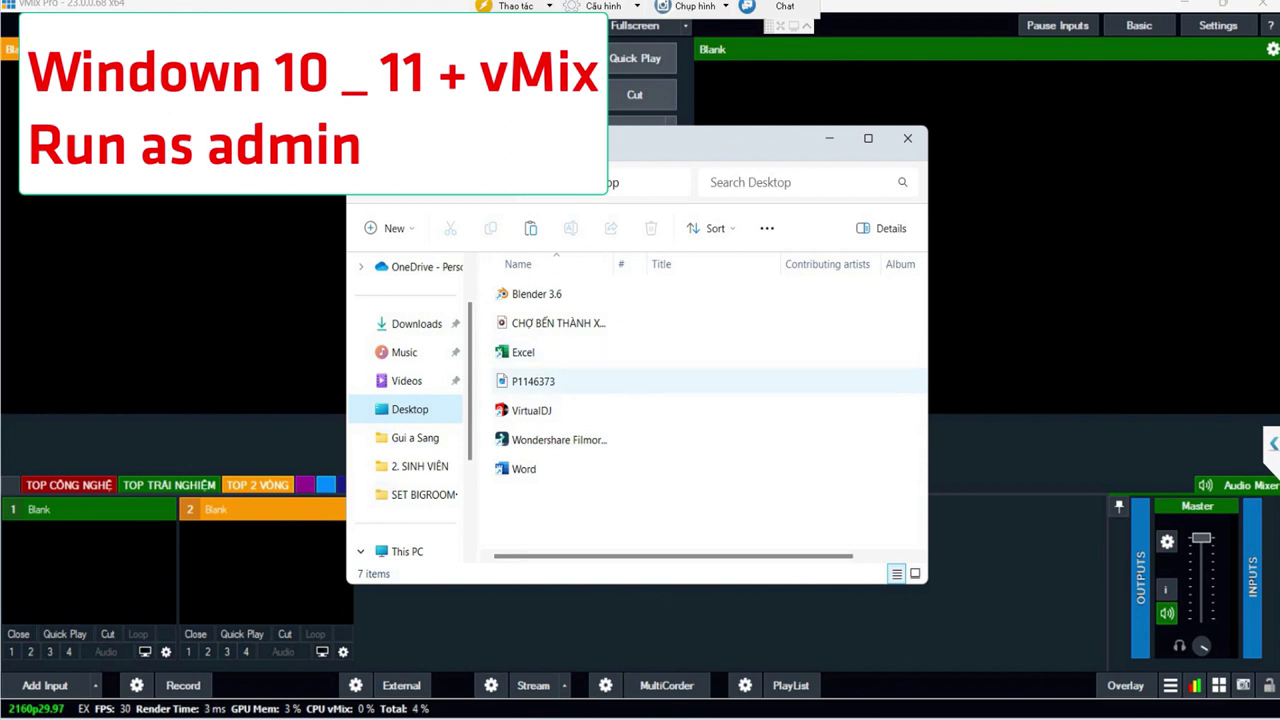
Add the CHỢ BẾN THÀNH video and the P1146373 image from the Desktop folder to vMix as inputs
{"action": "left_click", "coordinate": [560, 323]}
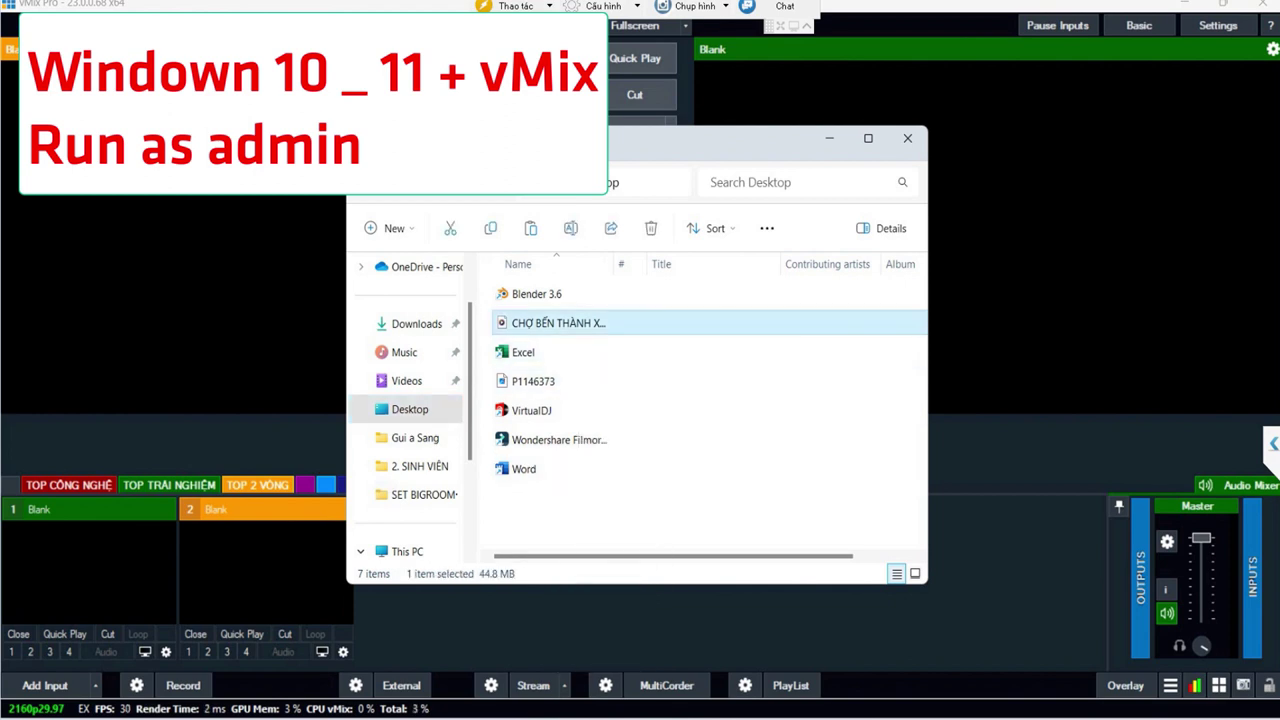
{"action": "left_click", "coordinate": [534, 381]}
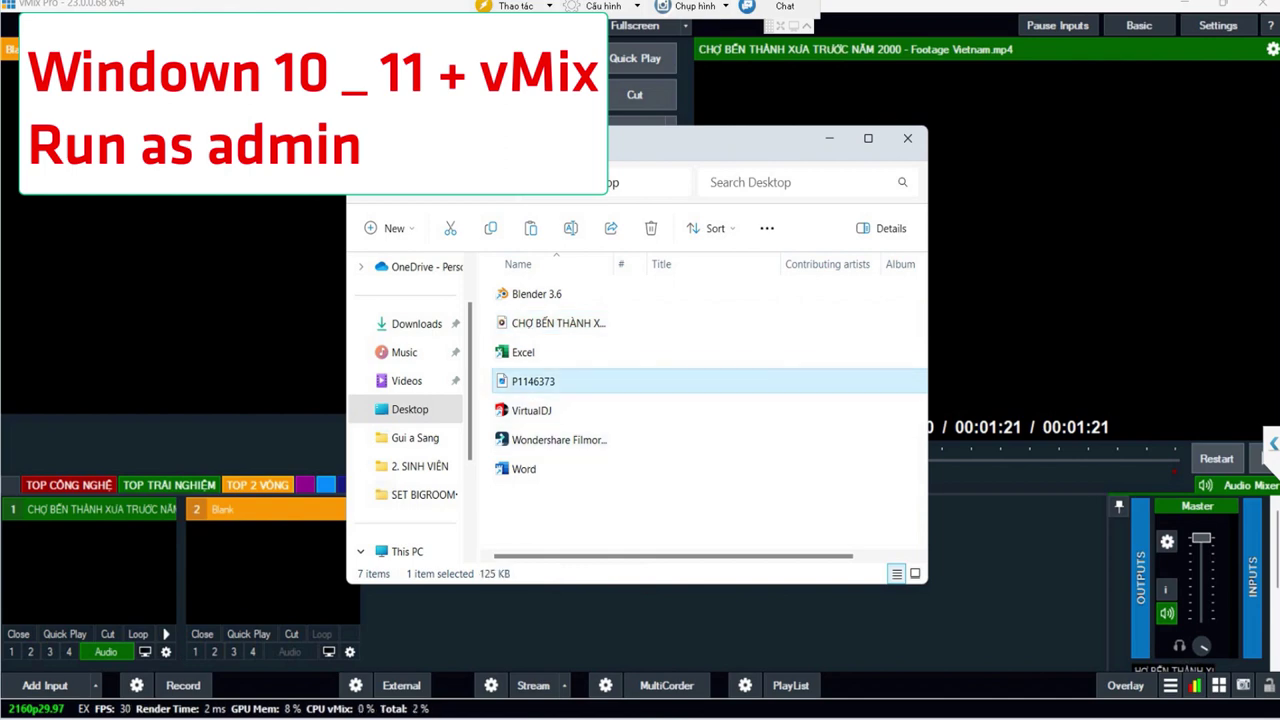
{"action": "left_click_drag", "start_coordinate": [533, 381], "coordinate": [265, 565]}
{"action": "left_click", "coordinate": [907, 138]}
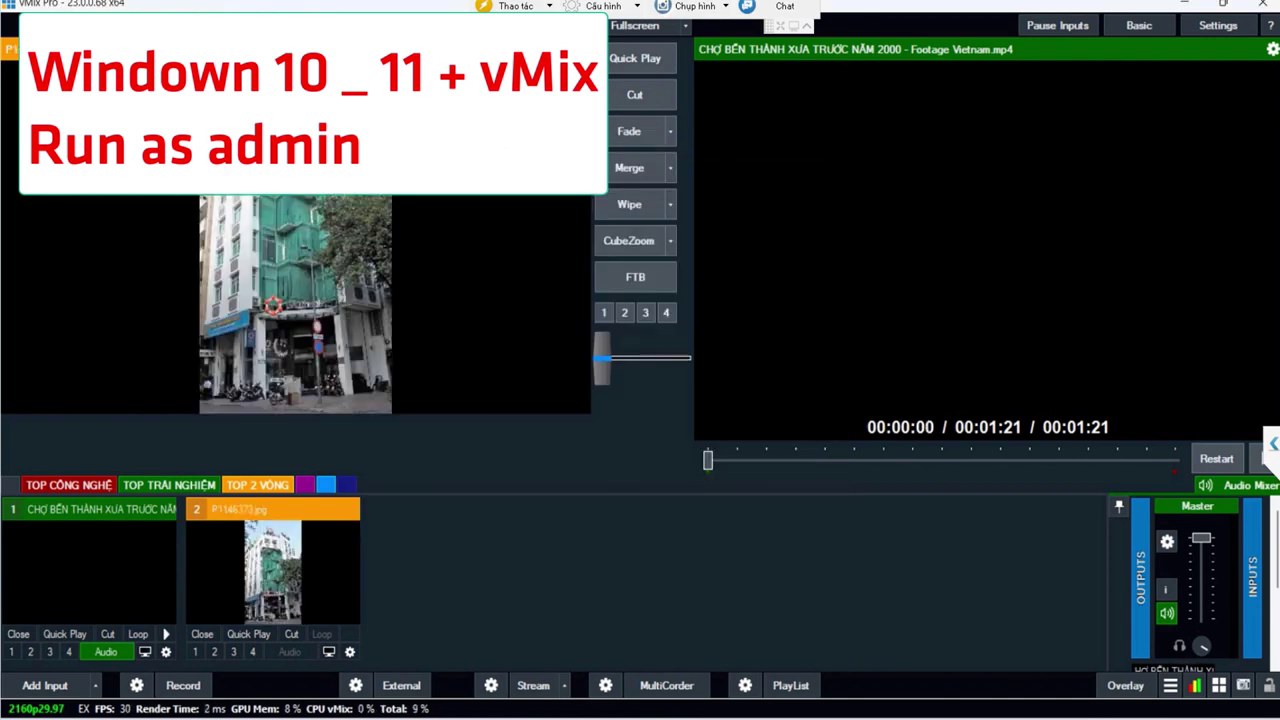
Quick Play the CHỢ BẾN THÀNH video, skip ahead to about 31 seconds, and restart it from the beginning
{"action": "left_click", "coordinate": [64, 634]}
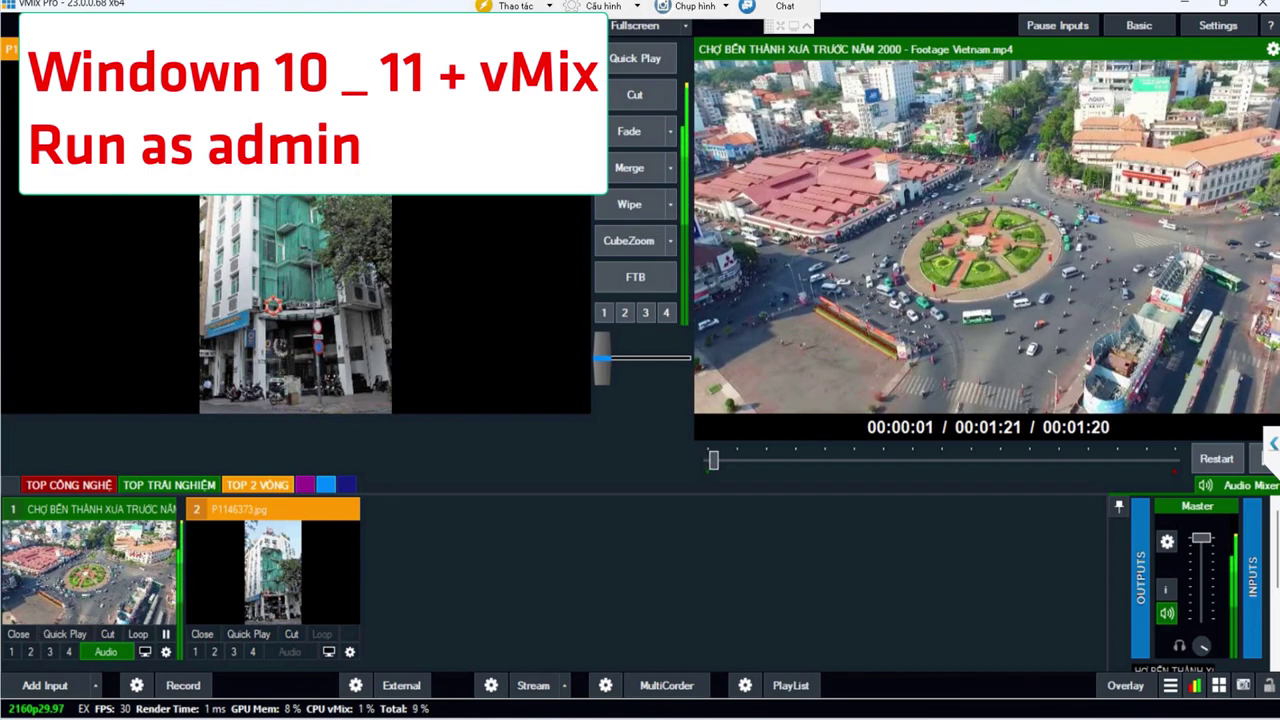
{"action": "left_click", "coordinate": [770, 460]}
{"action": "left_click", "coordinate": [888, 460]}
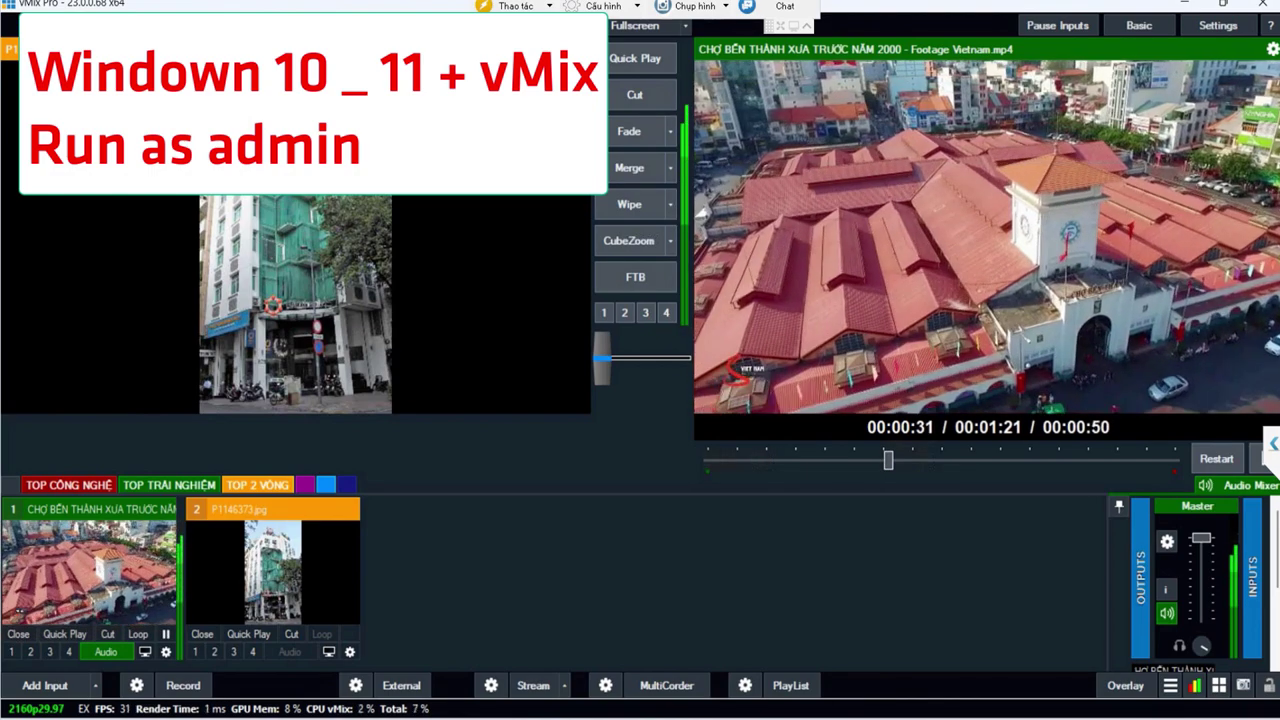
{"action": "left_click", "coordinate": [1217, 459]}
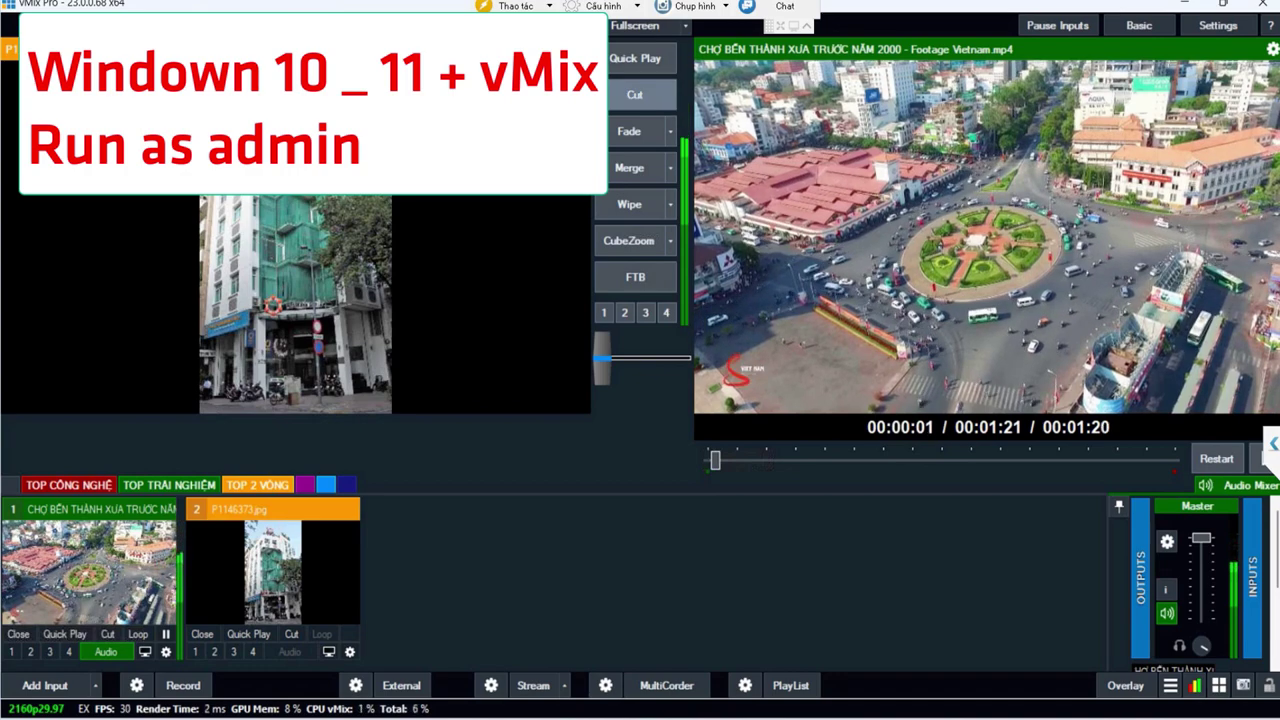
Close vMix and the text note window that covers its desktop shortcut
{"action": "left_click", "coordinate": [1262, 4]}
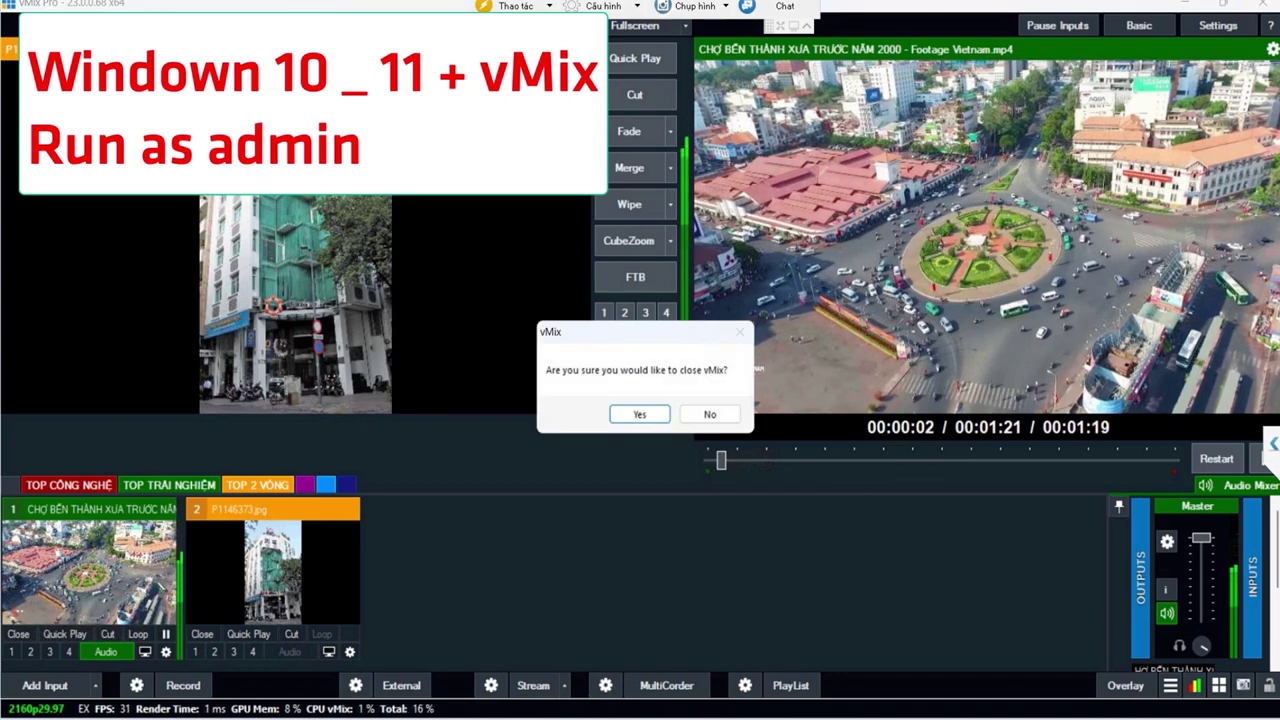
{"action": "key", "text": "Escape"}
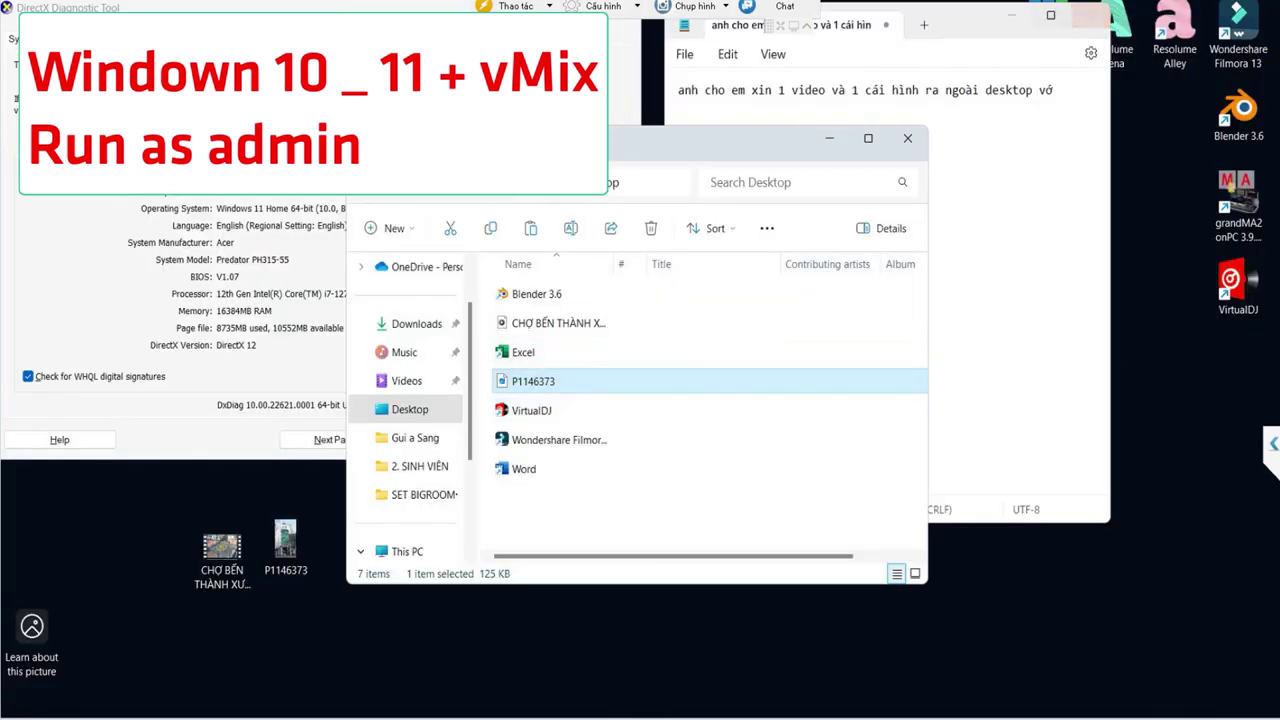
{"action": "left_click", "coordinate": [1090, 15]}
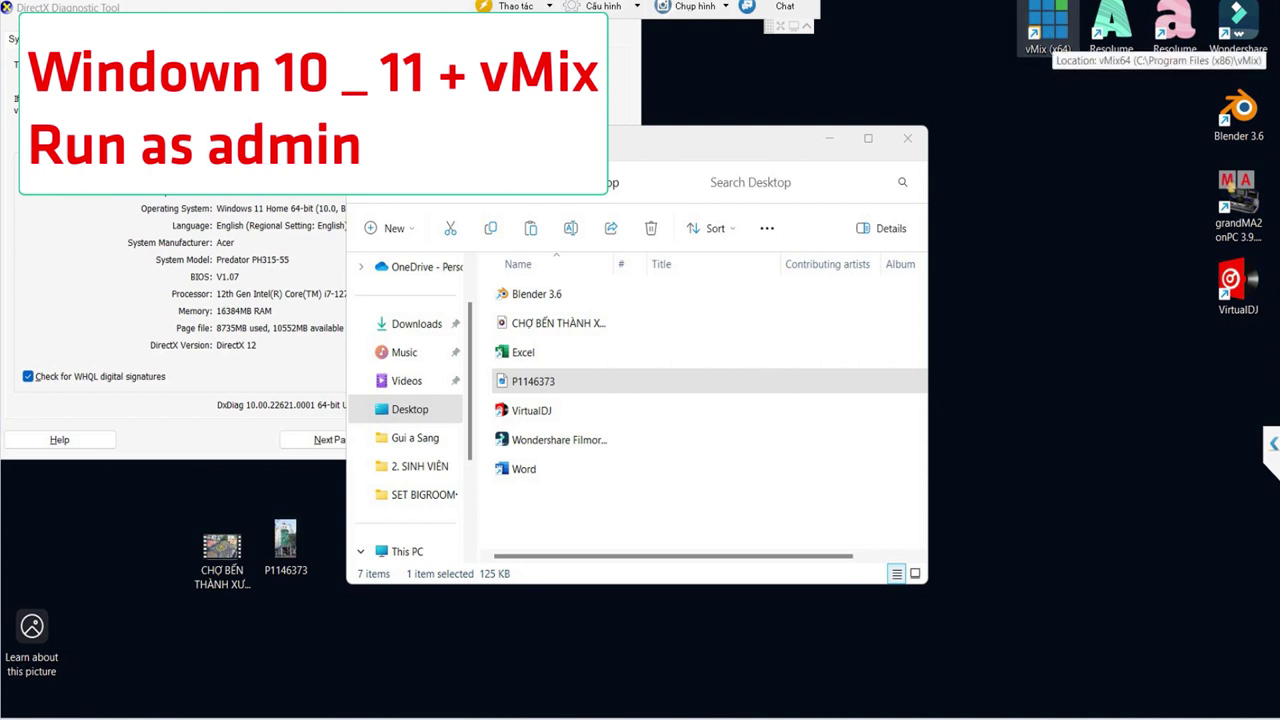
Open the properties of the vMix (x64) desktop shortcut and bring up its compatibility settings
{"action": "right_click", "coordinate": [1050, 30]}
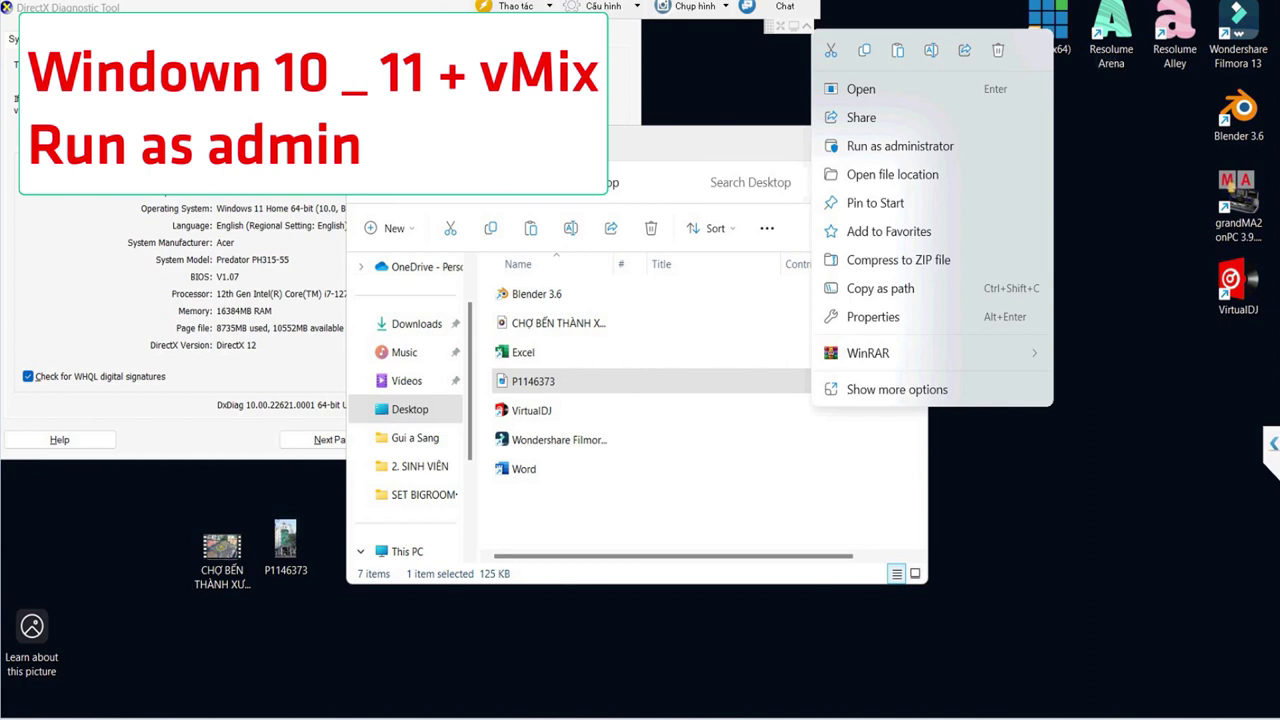
{"action": "left_click", "coordinate": [873, 316]}
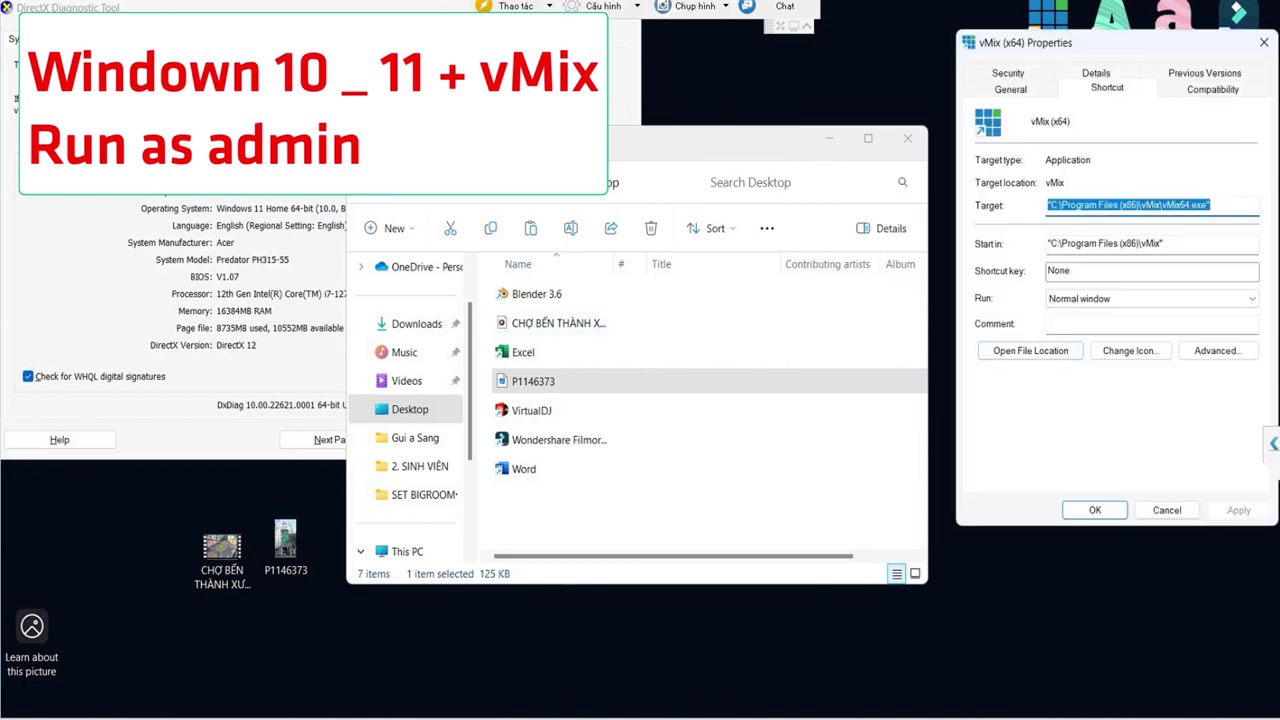
{"action": "left_click", "coordinate": [1204, 73]}
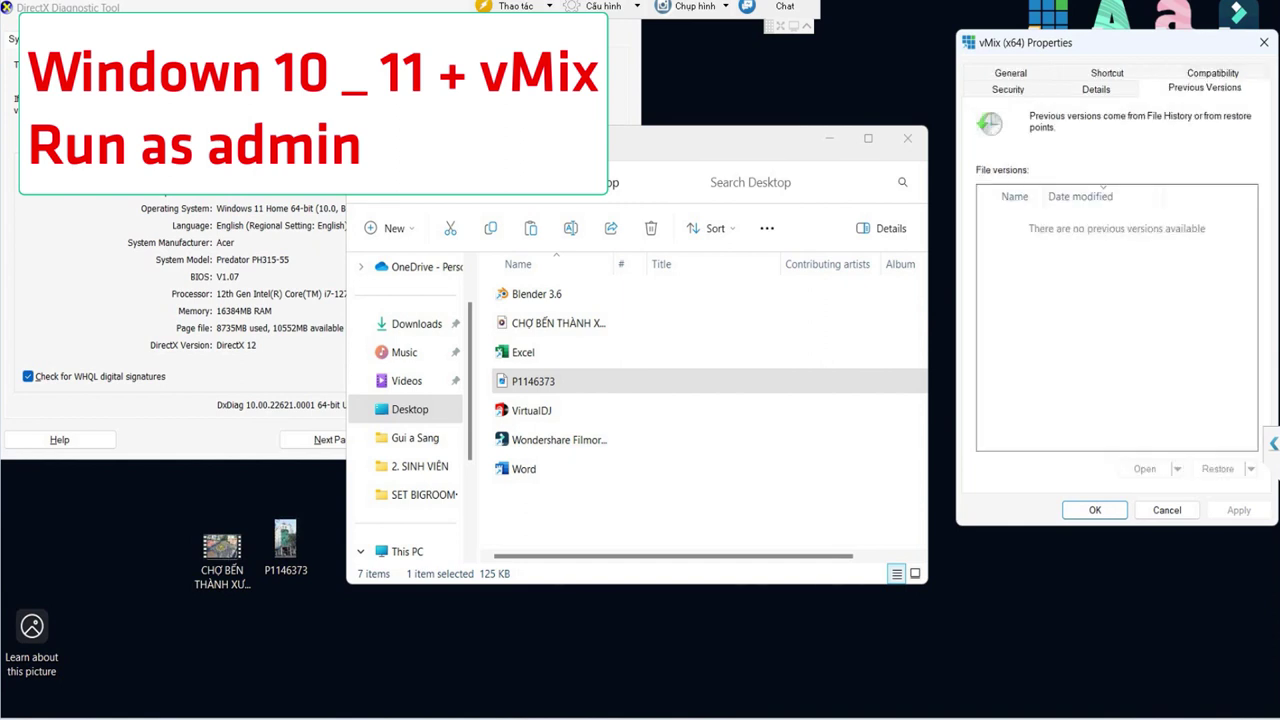
{"action": "left_click", "coordinate": [1096, 89]}
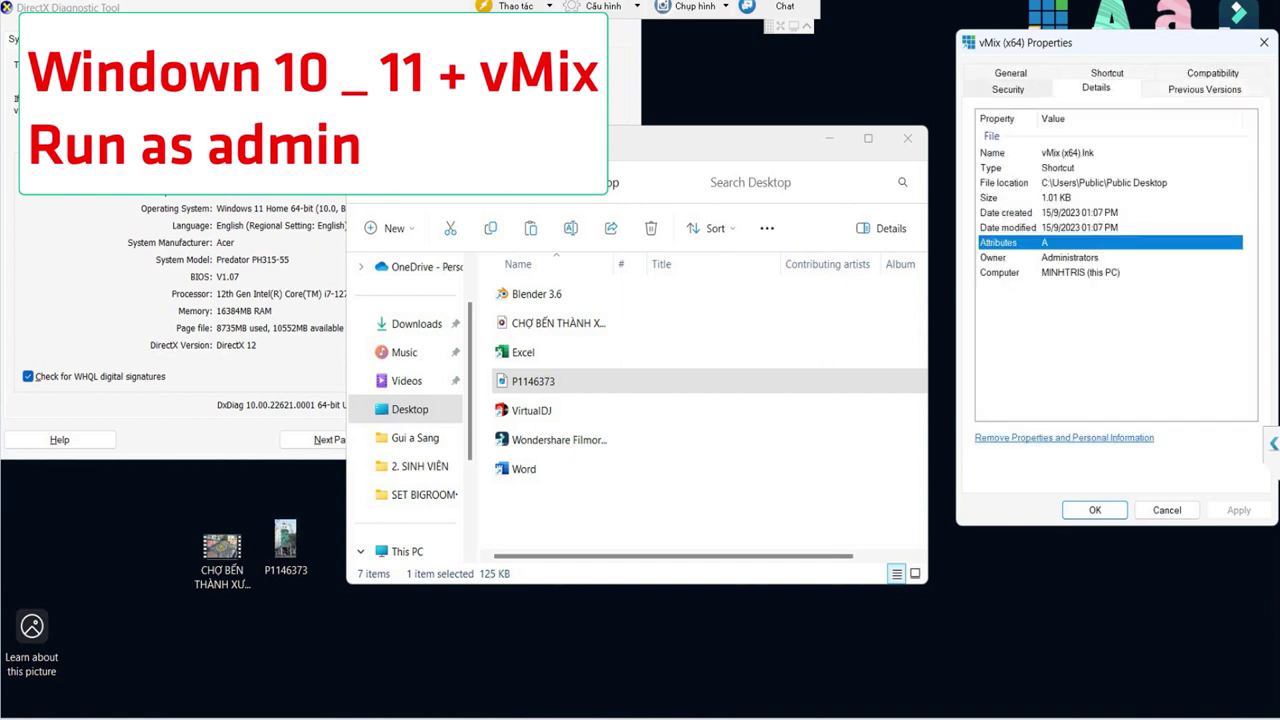
{"action": "key", "text": "ctrl+shift+Tab"}
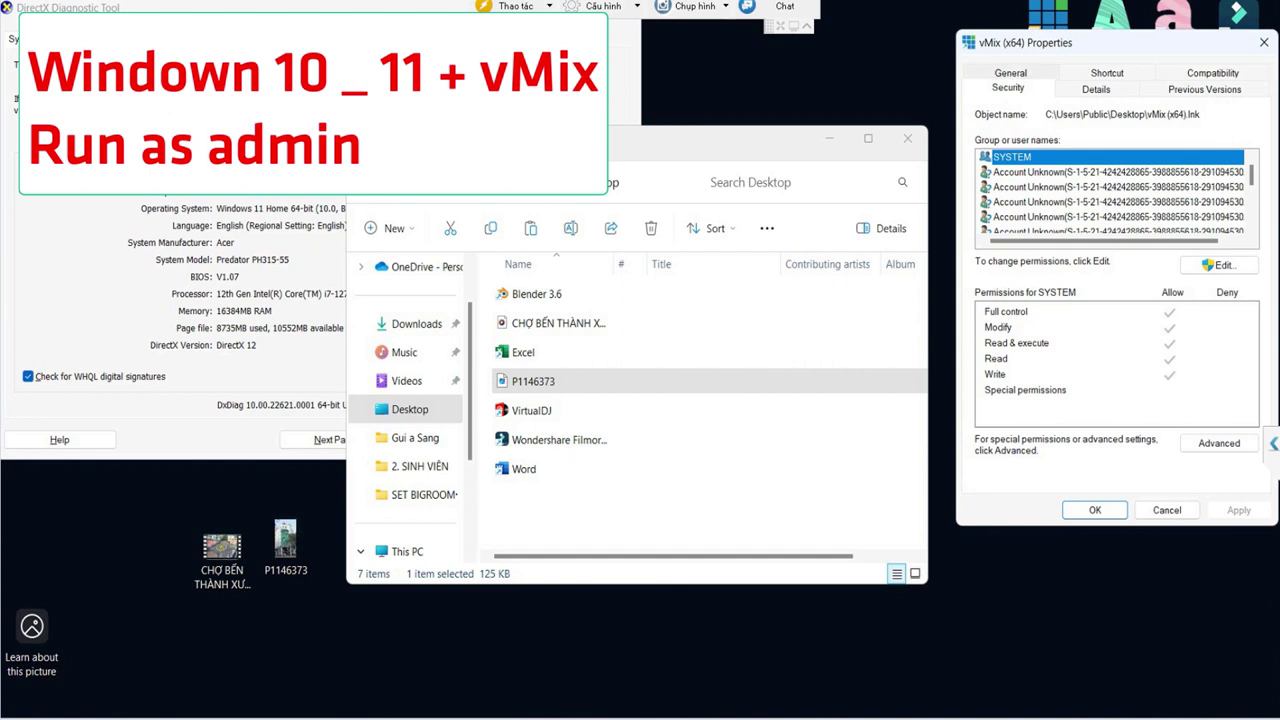
{"action": "left_click", "coordinate": [1010, 73]}
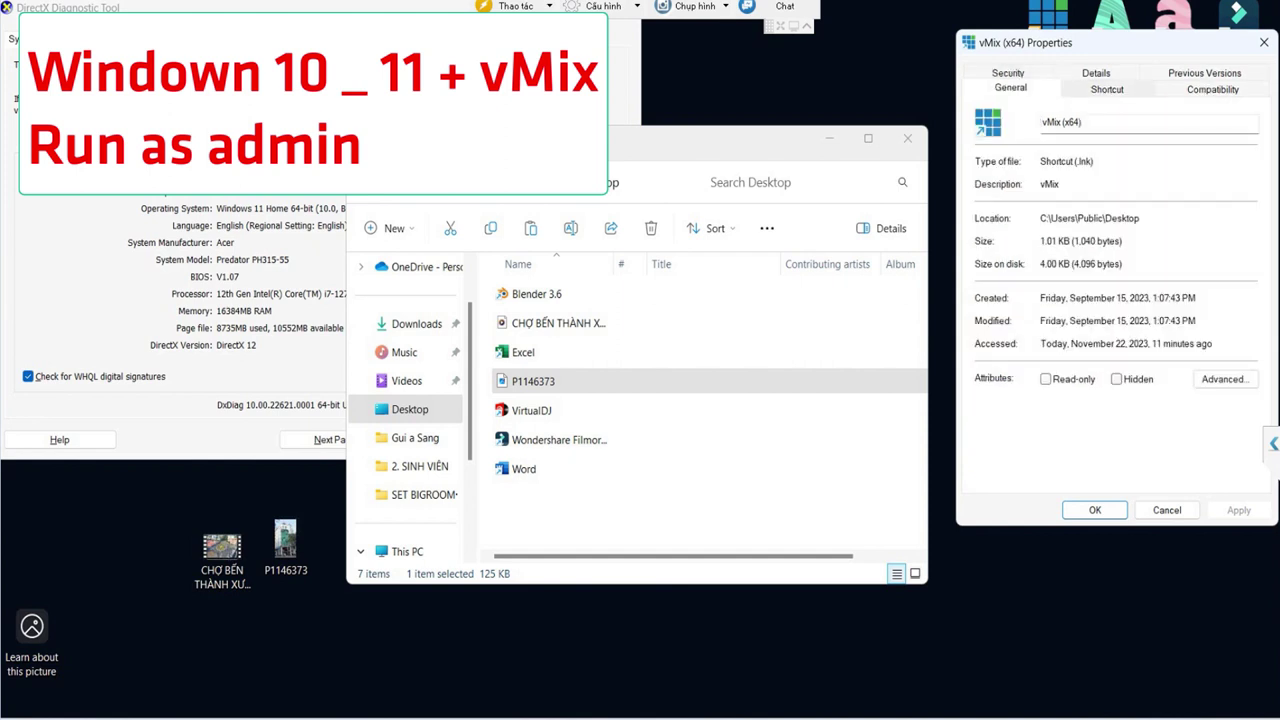
{"action": "key", "text": "ctrl+Tab"}
{"action": "key", "text": "ctrl+Tab"}
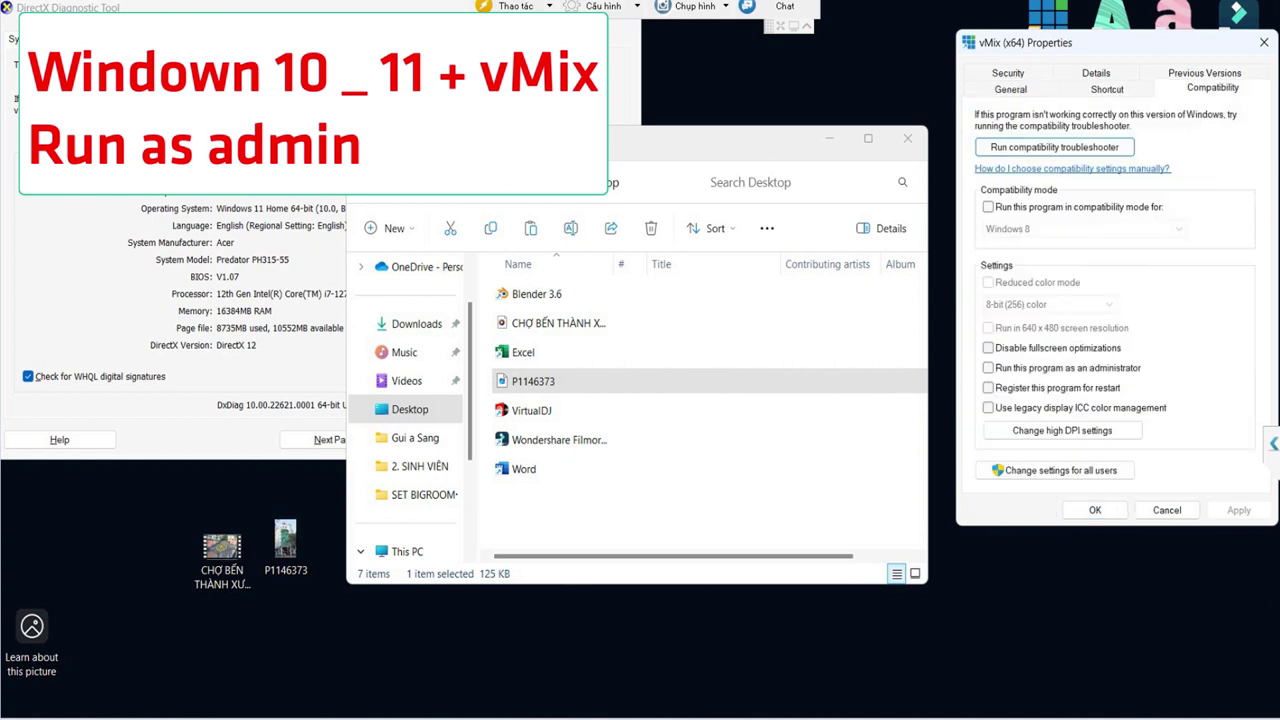
Enable running the program as an administrator for the vMix shortcut, apply it, and relaunch vMix
{"action": "left_click", "coordinate": [988, 368]}
{"action": "left_click", "coordinate": [1239, 510]}
{"action": "left_click", "coordinate": [1095, 510]}
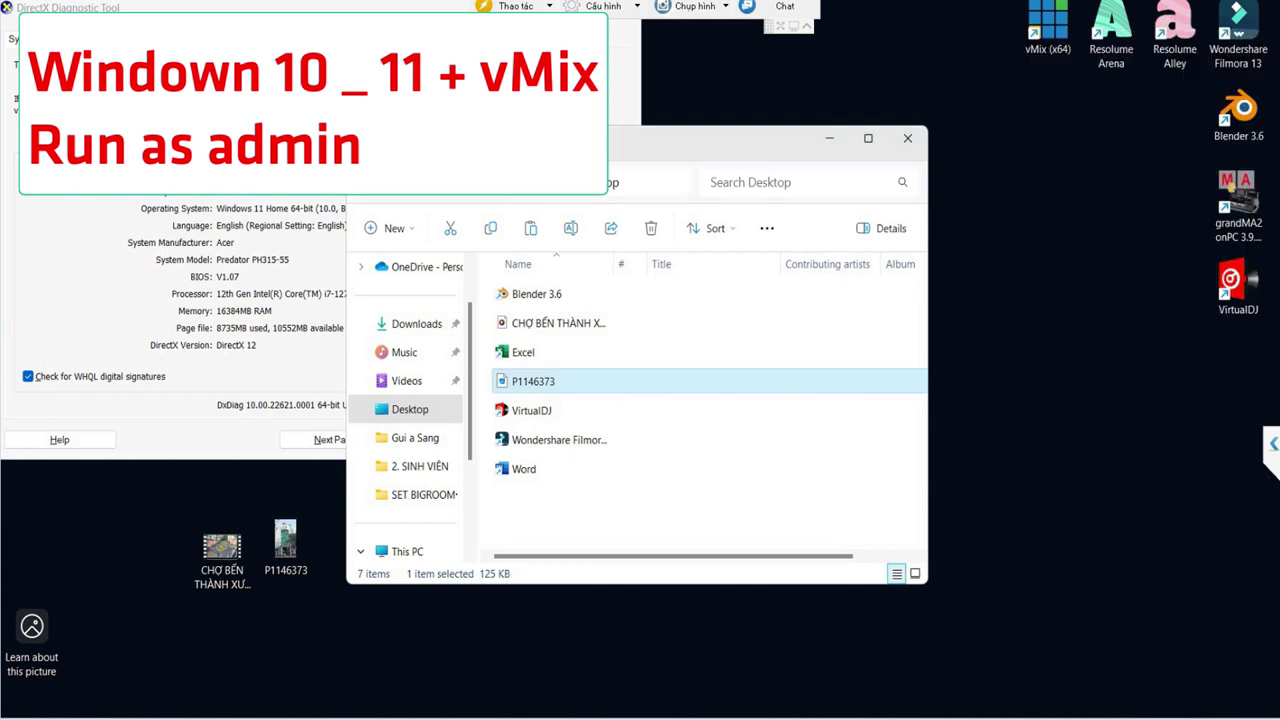
{"action": "double_click", "coordinate": [1048, 28]}
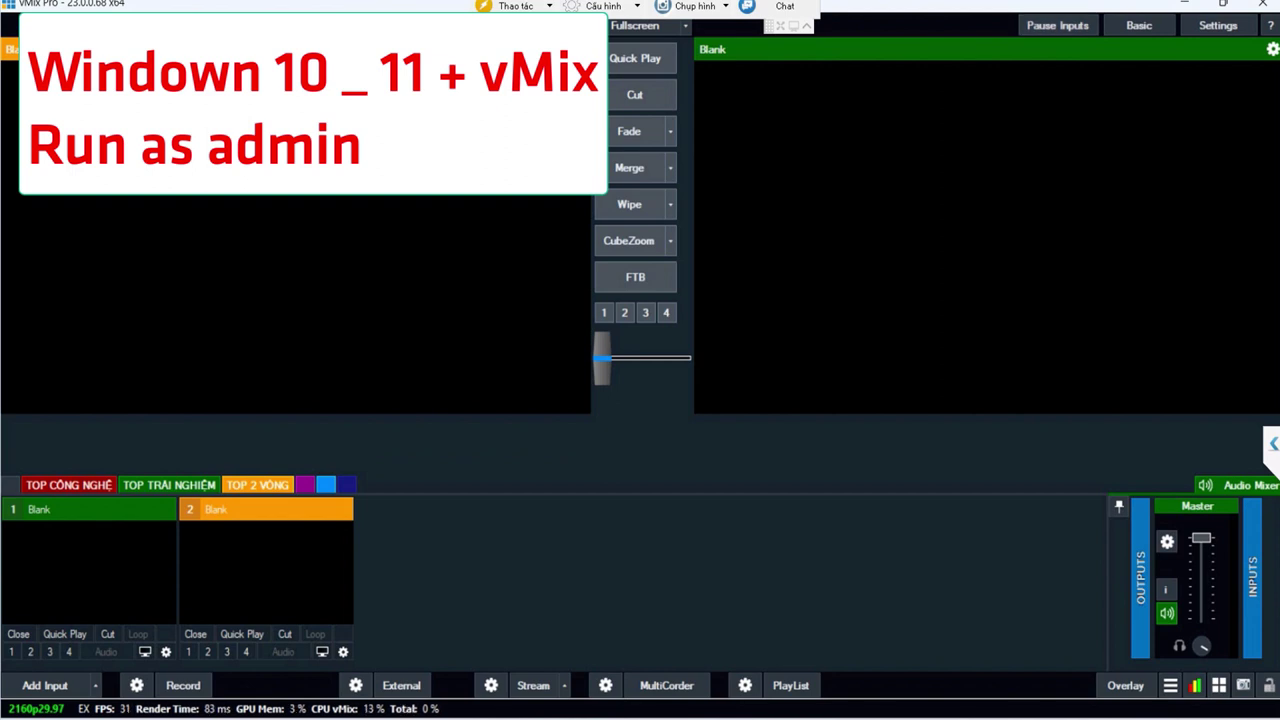
Try to bring the P1146373 image and the CHỢ BẾN THÀNH video from the Desktop folder directly into vMix as inputs
{"action": "key", "text": "alt+Tab"}
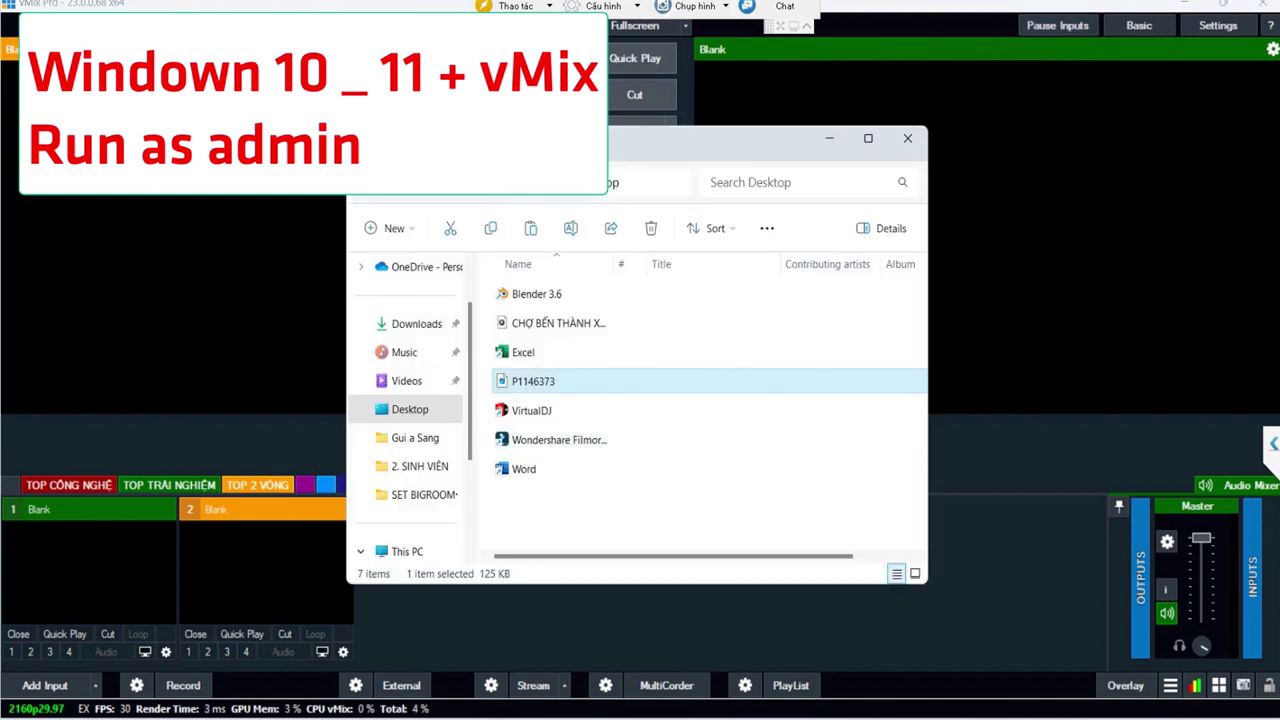
{"action": "left_click_drag", "start_coordinate": [533, 381], "coordinate": [532, 630]}
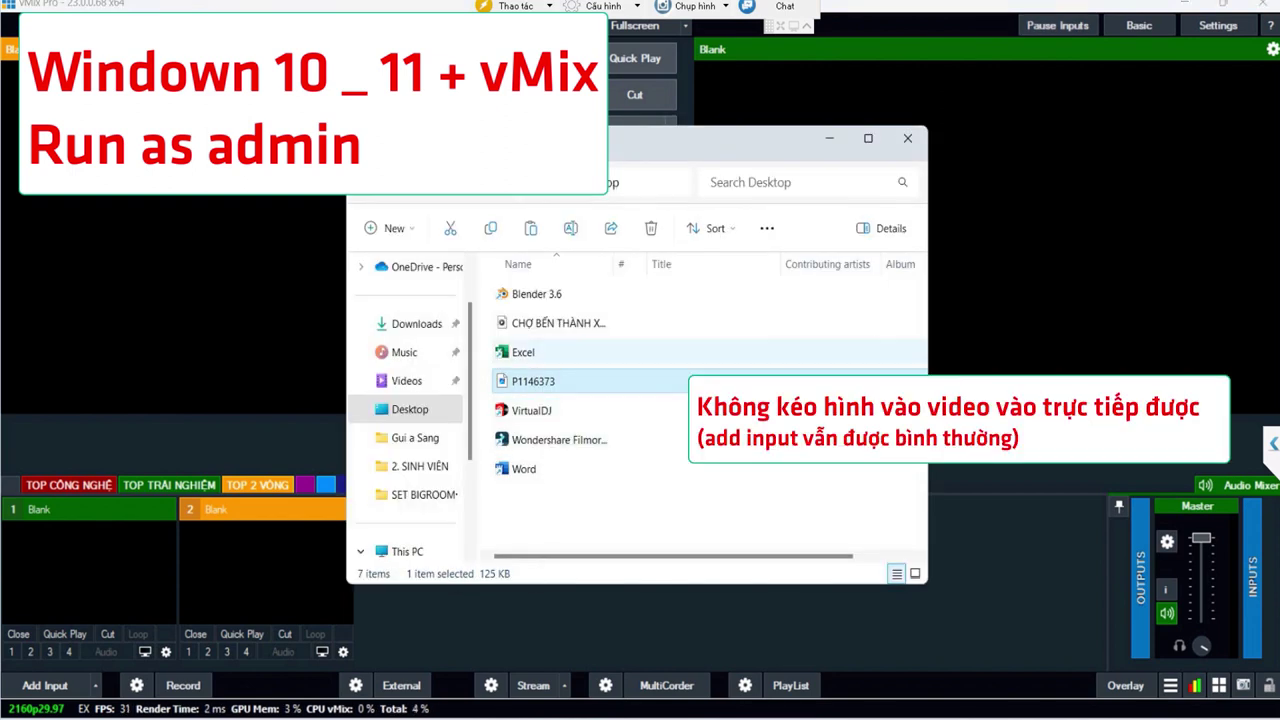
{"action": "left_click", "coordinate": [558, 323]}
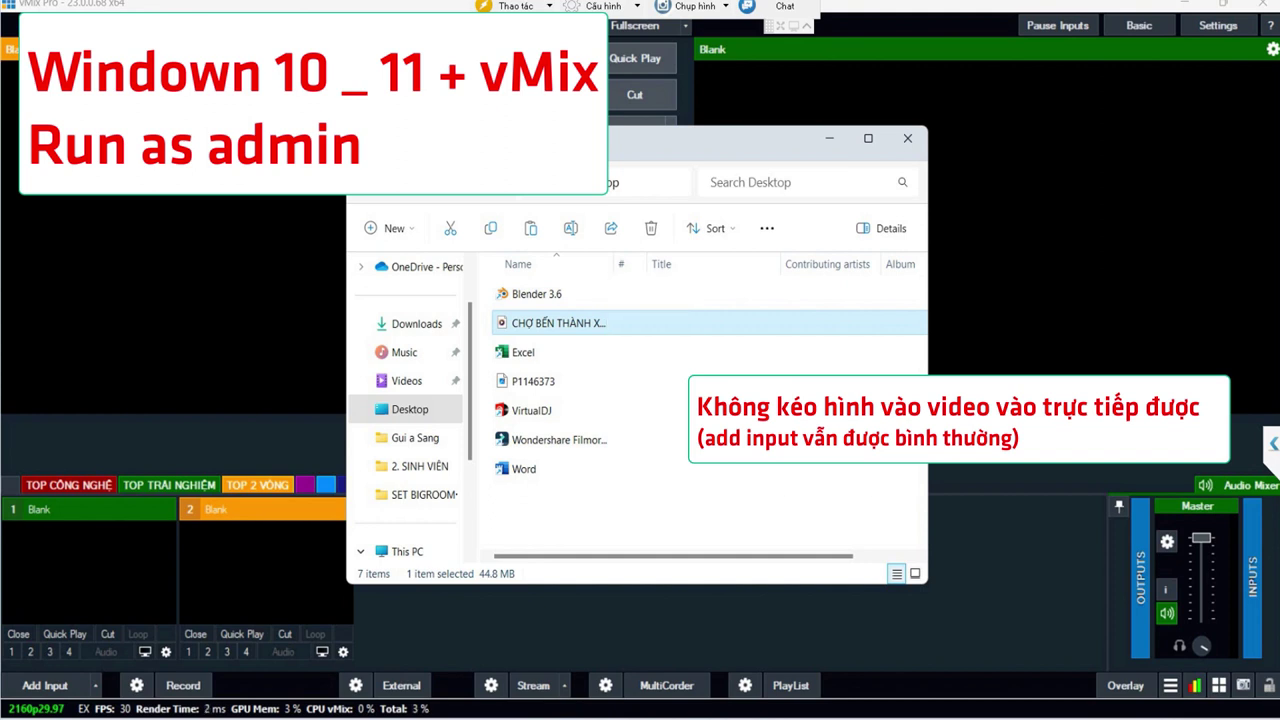
Move the Desktop folder window clear of the vMix input area and retry adding the P1146373 image directly from it
{"action": "left_click_drag", "start_coordinate": [700, 141], "coordinate": [912, 93]}
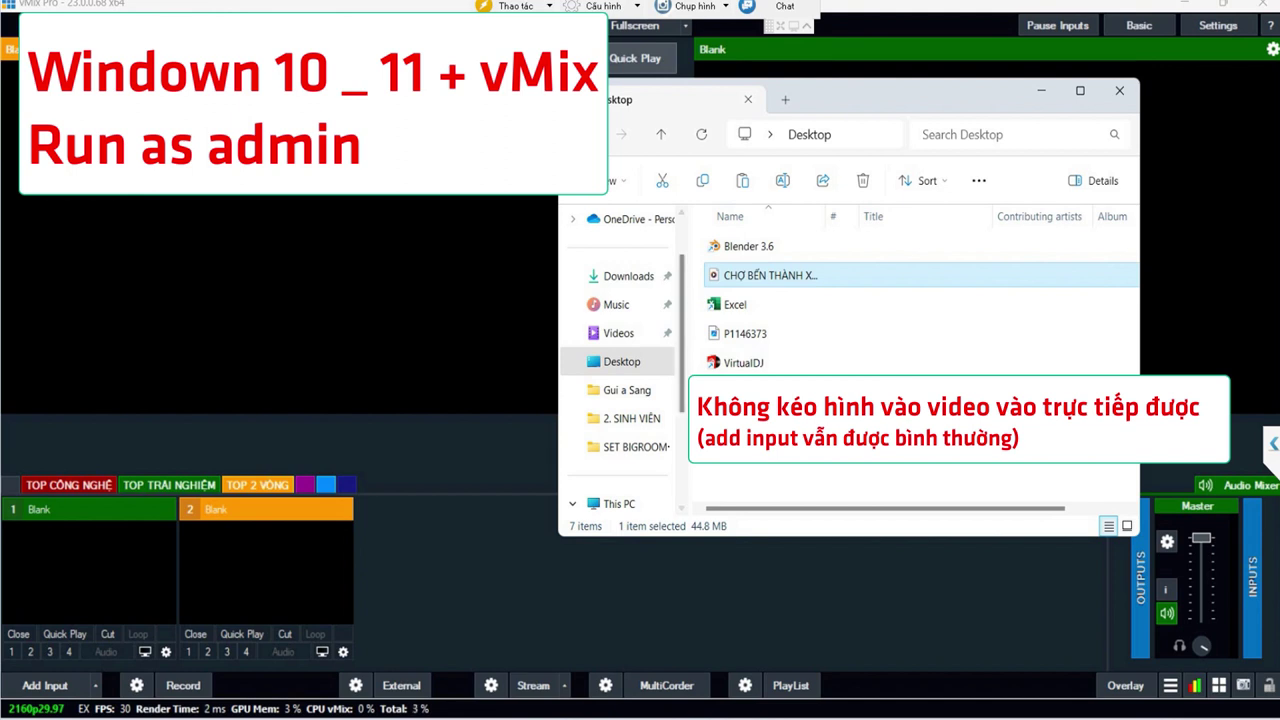
{"action": "left_click", "coordinate": [746, 334]}
{"action": "left_click_drag", "start_coordinate": [745, 334], "coordinate": [450, 390]}
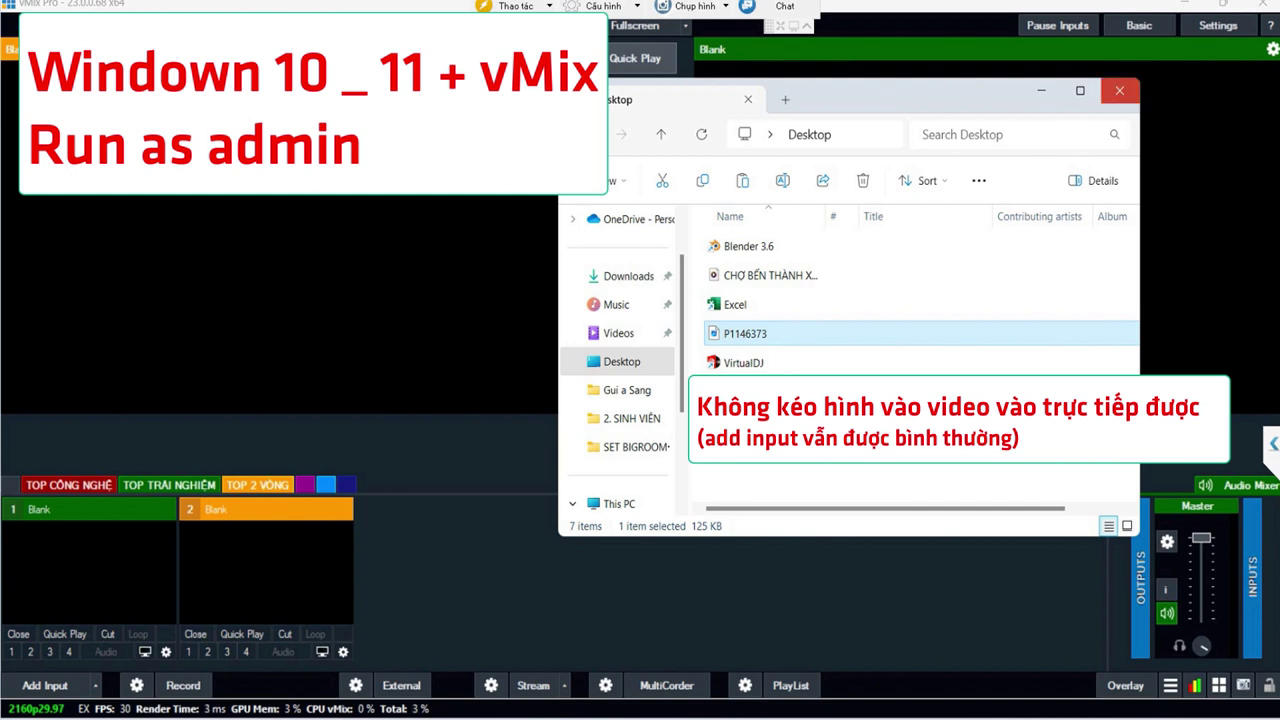
Close vMix and bring up the compatibility settings in the properties of its vMix (x64) desktop shortcut
{"action": "left_click", "coordinate": [1119, 91]}
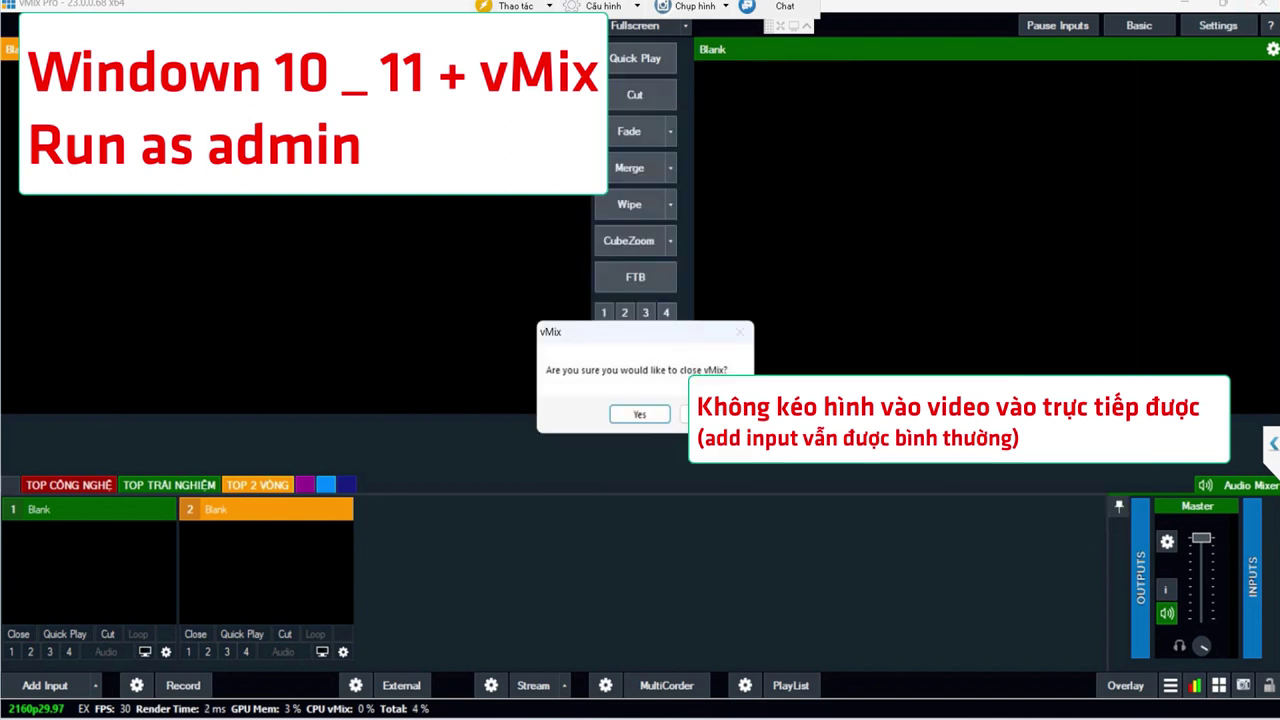
{"action": "left_click", "coordinate": [640, 413]}
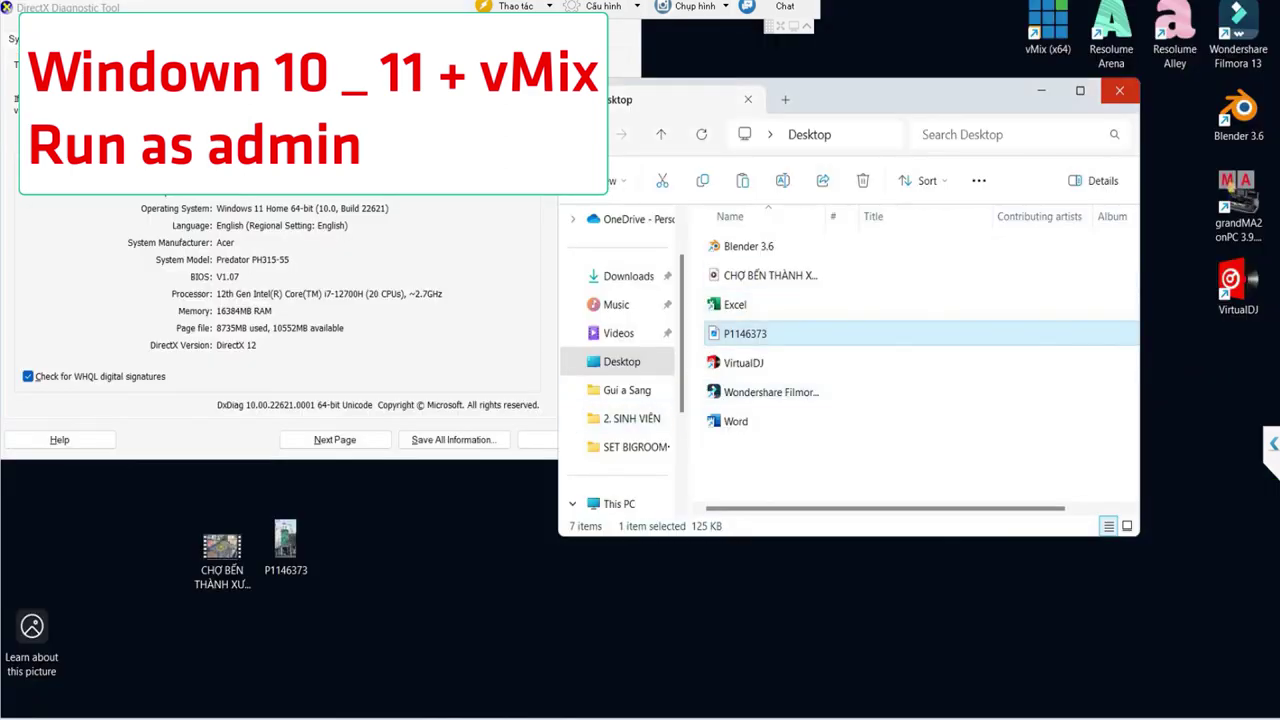
{"action": "left_click", "coordinate": [1047, 30]}
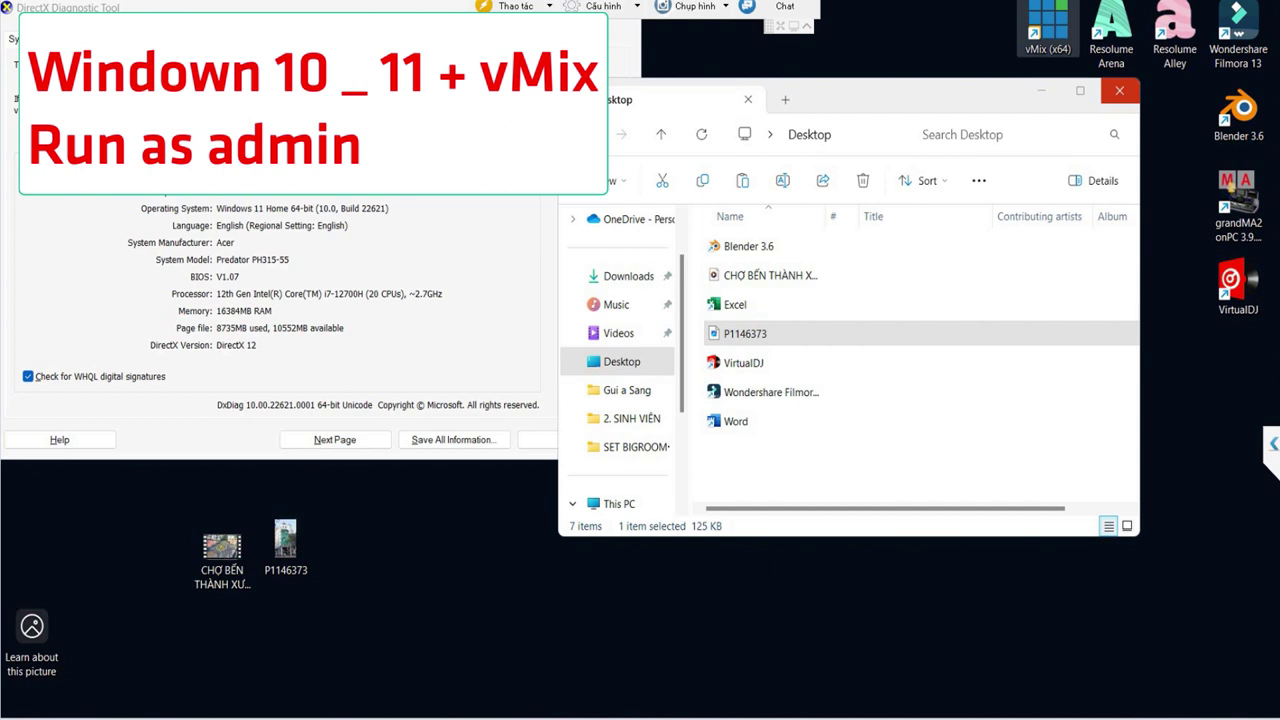
{"action": "right_click", "coordinate": [1047, 30]}
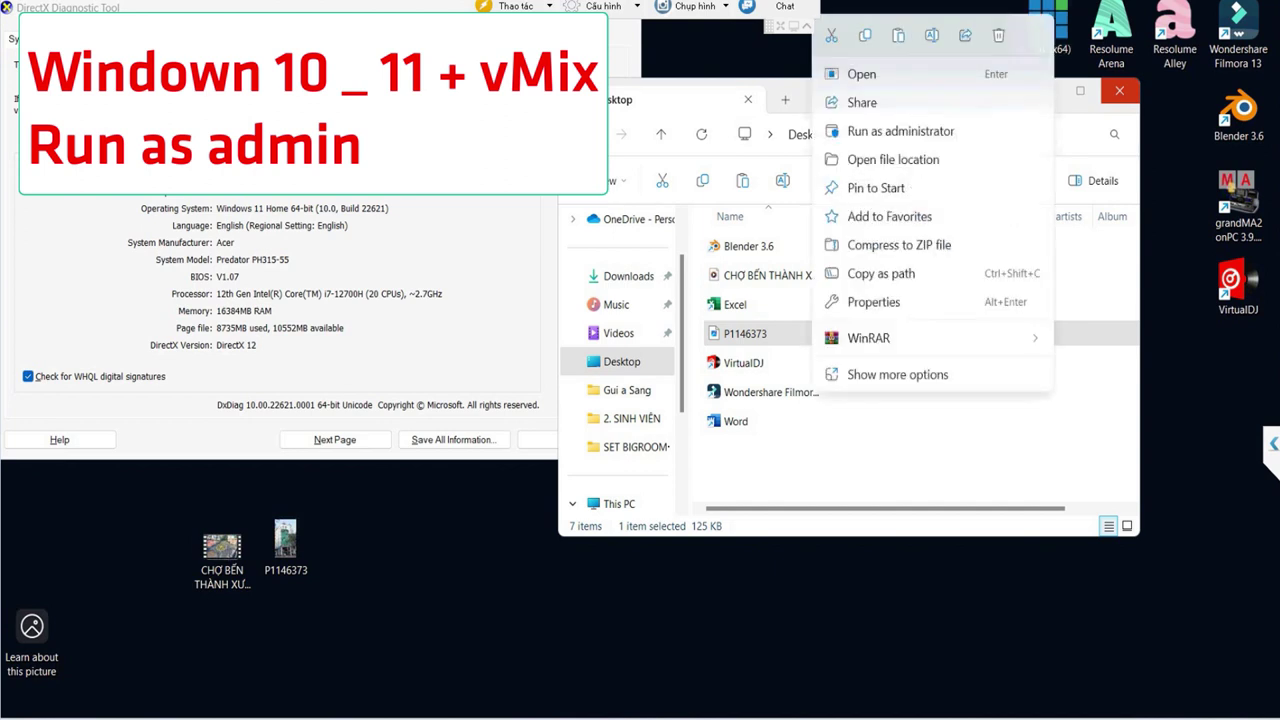
{"action": "left_click", "coordinate": [874, 302]}
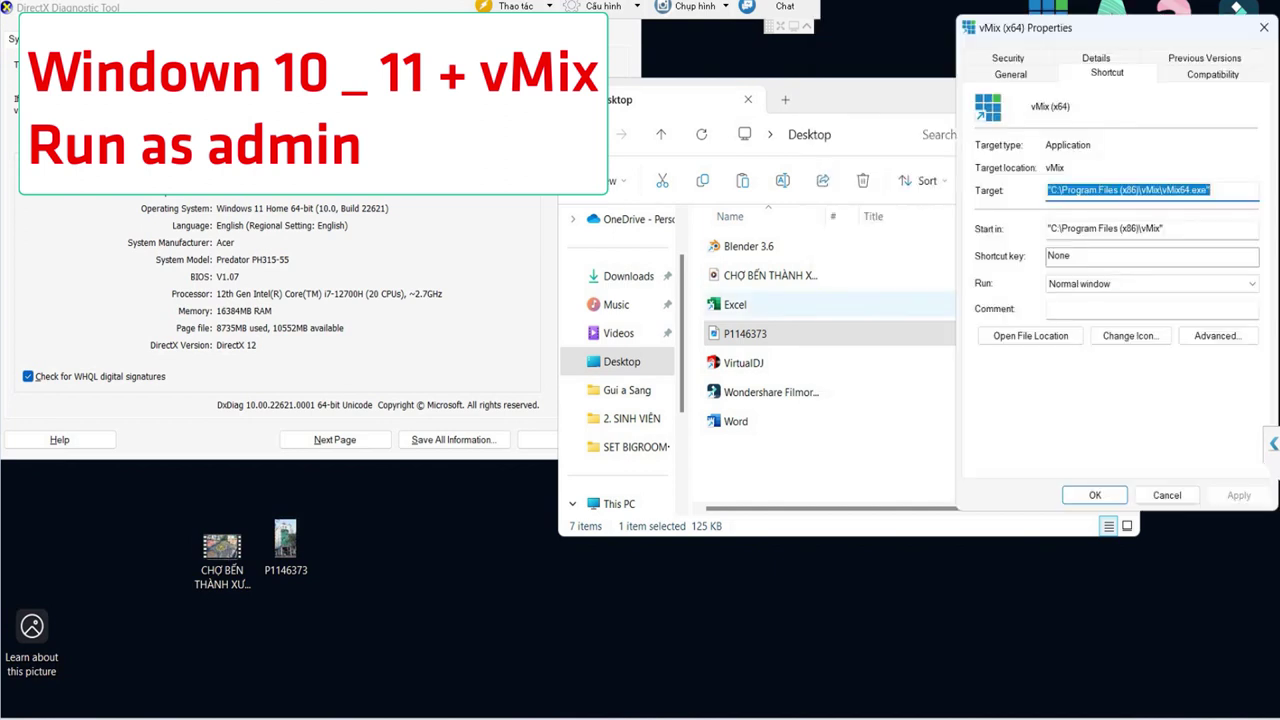
{"action": "left_click", "coordinate": [1213, 74]}
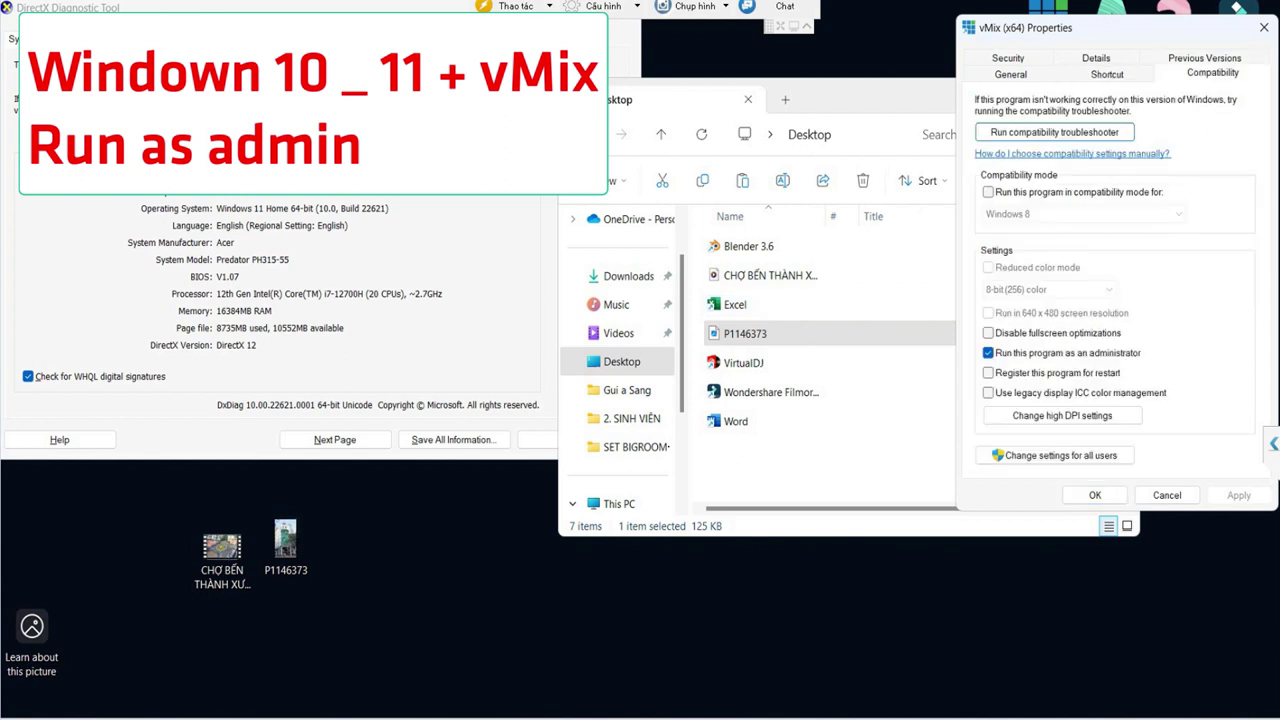
Disable running the program as an administrator for the vMix shortcut, apply it, and relaunch vMix
{"action": "left_click", "coordinate": [988, 353]}
{"action": "key", "text": "alt+a"}
{"action": "key", "text": "Return"}
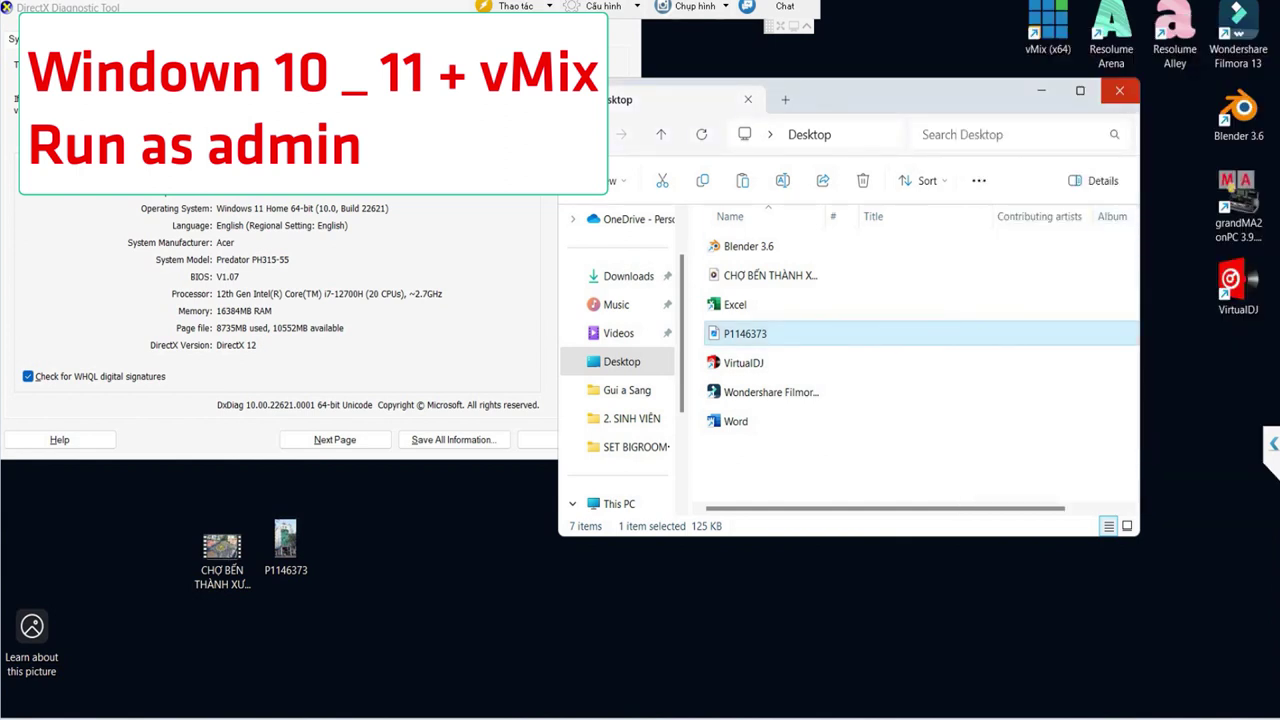
{"action": "double_click", "coordinate": [1048, 27]}
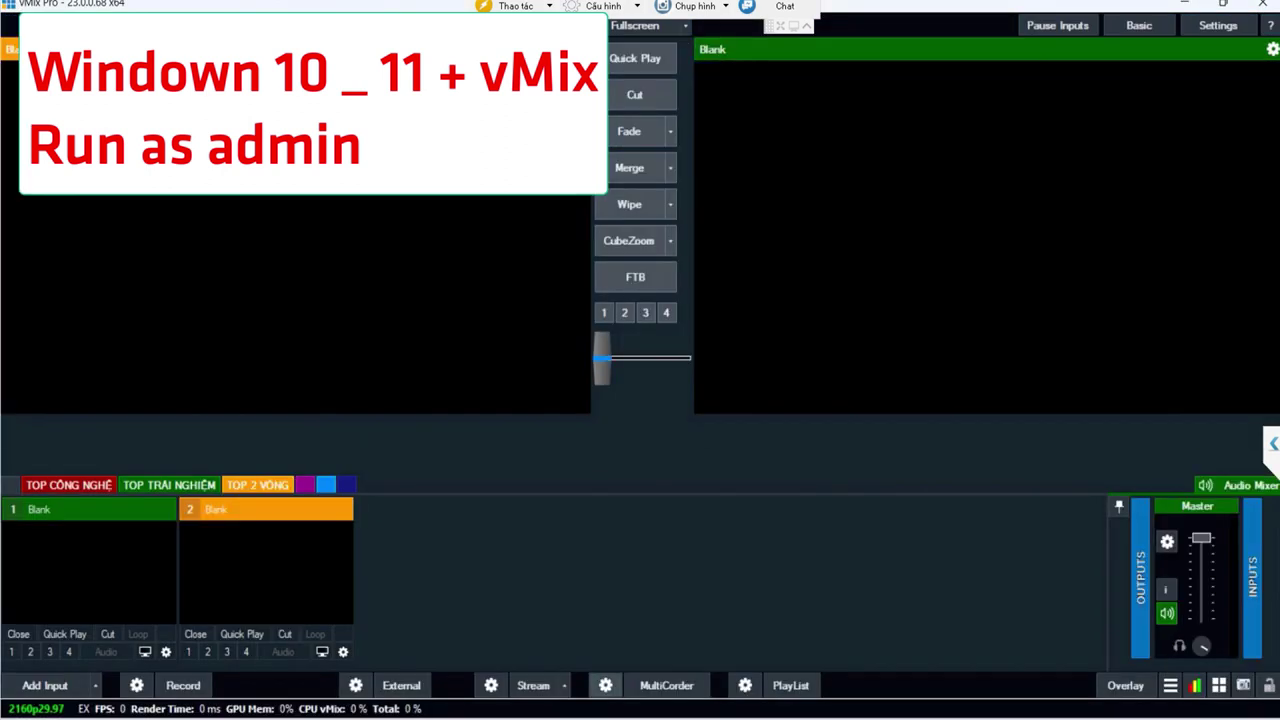
Add the CHỢ BẾN THÀNH video and the P1146373 image to vMix as inputs directly from the Desktop folder
{"action": "key", "text": "alt+Tab"}
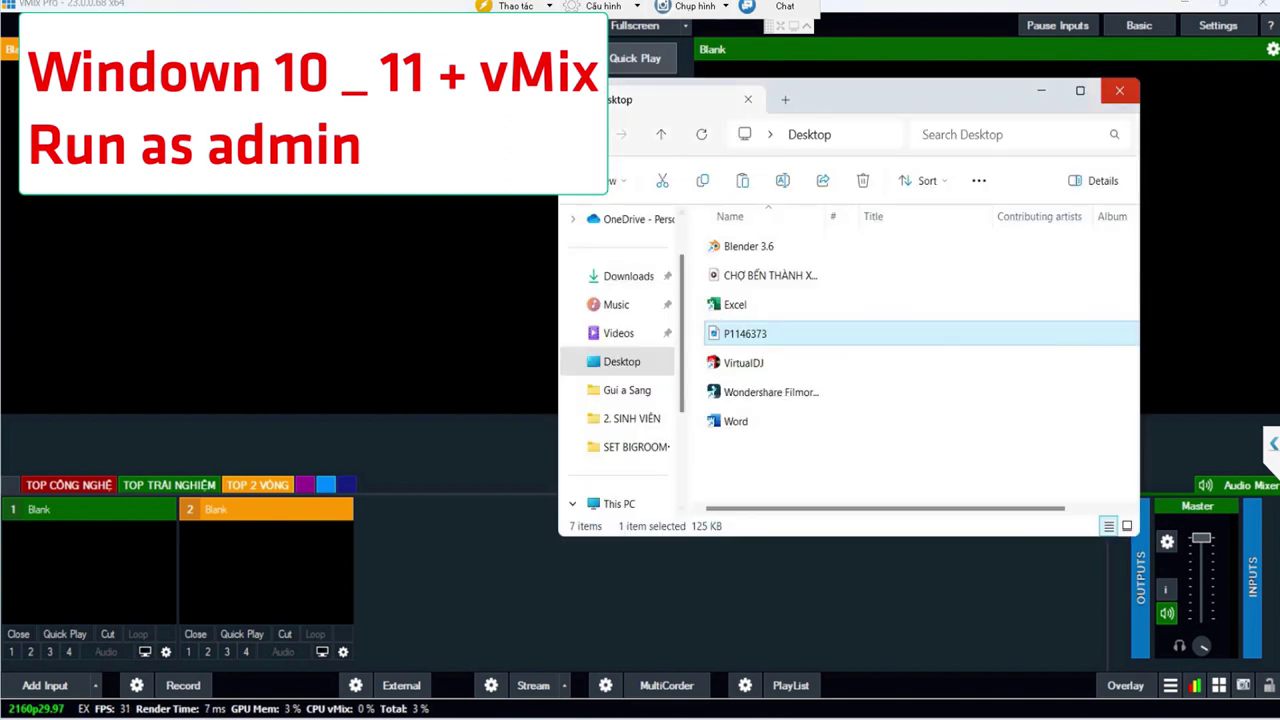
{"action": "left_click", "coordinate": [770, 275]}
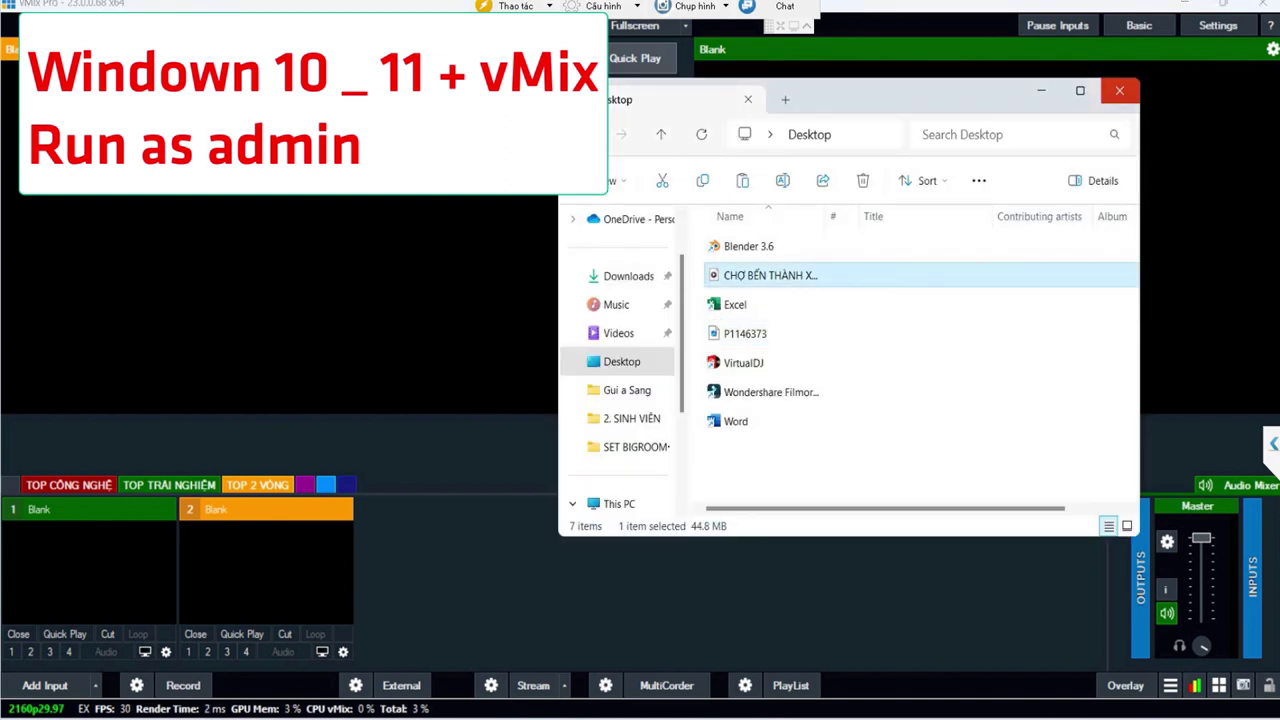
{"action": "left_click_drag", "start_coordinate": [770, 275], "coordinate": [460, 520]}
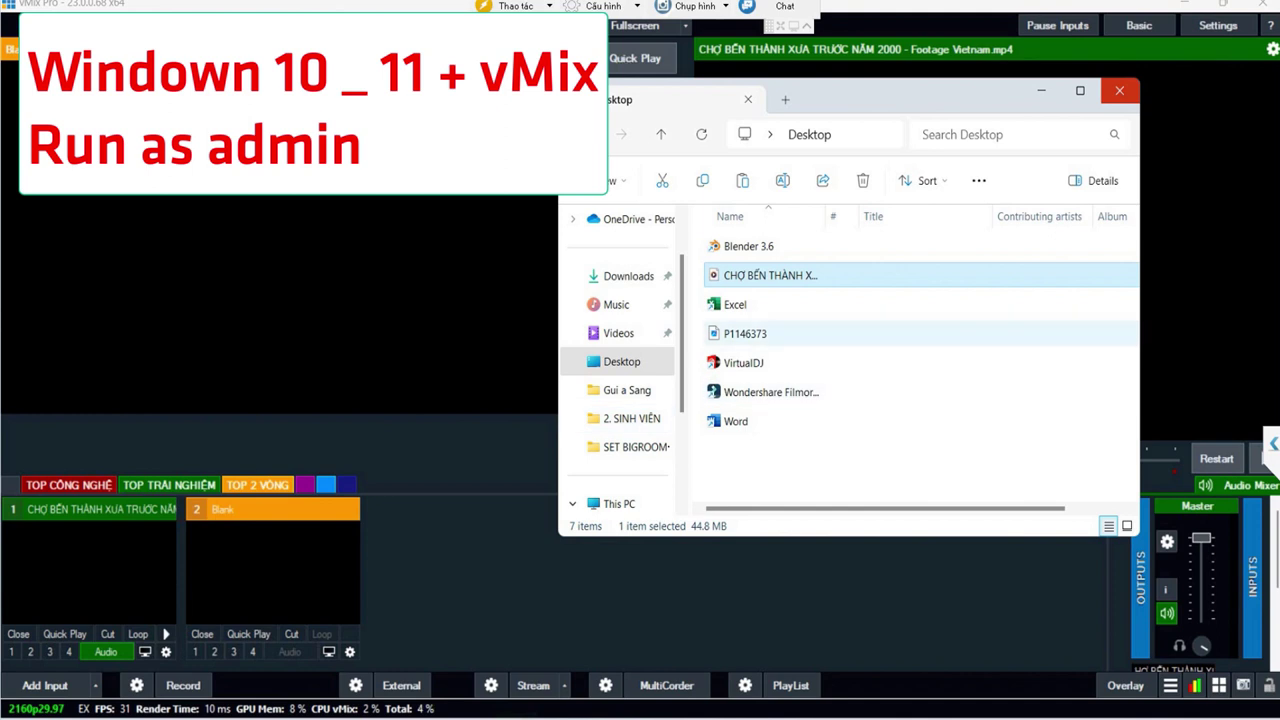
{"action": "left_click", "coordinate": [745, 334]}
{"action": "left_click_drag", "start_coordinate": [745, 334], "coordinate": [460, 540]}
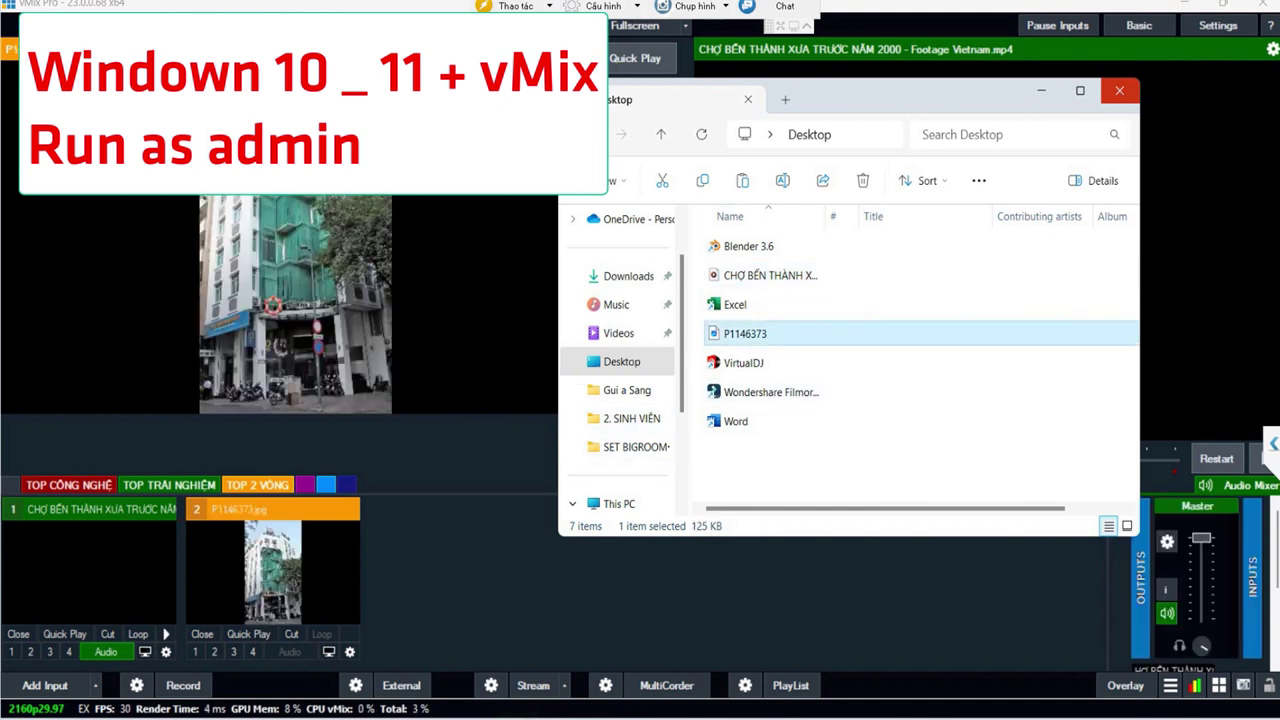
Dismiss the Desktop folder window and play the CHỢ BẾN THÀNH video input in vMix with Quick Play
{"action": "left_click", "coordinate": [1119, 91]}
{"action": "left_click", "coordinate": [88, 575]}
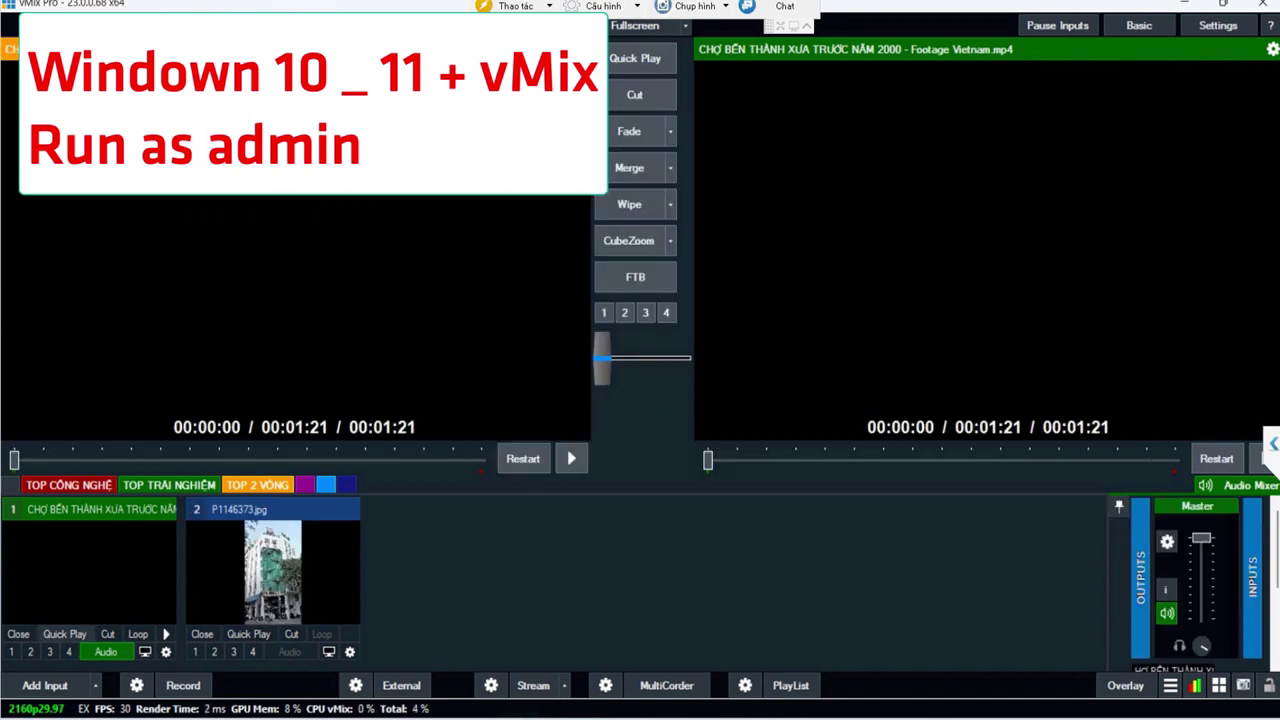
{"action": "left_click", "coordinate": [65, 634]}
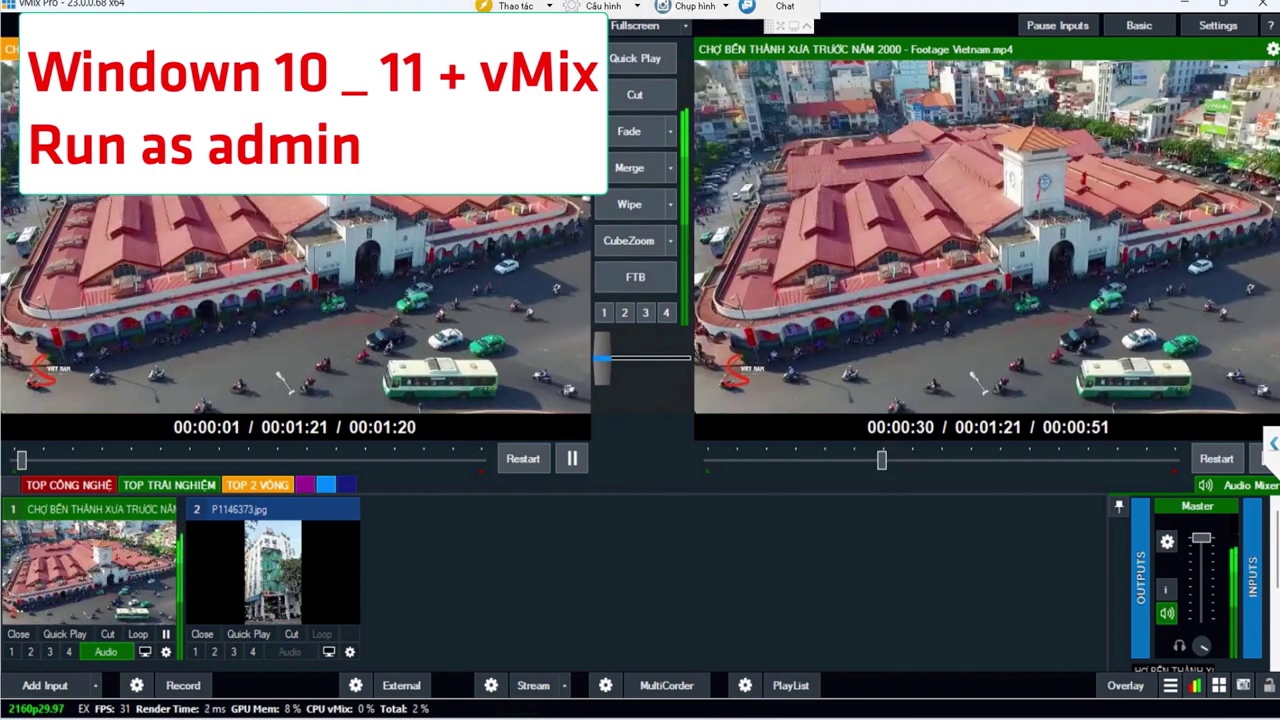